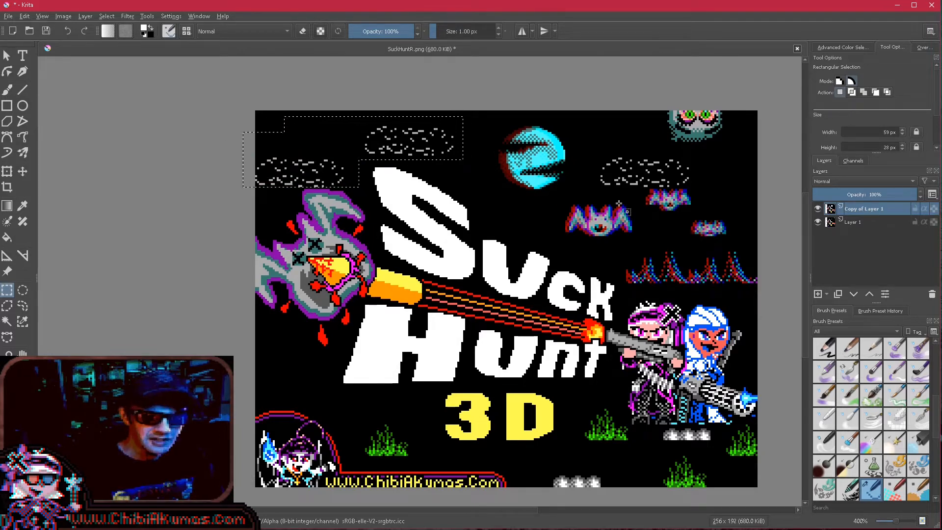
- Add the cloud above the bats to the selection and shift the three selected clouds slightly left on Copy of Layer 1
{"action": "left_click_drag", "start_coordinate": [600, 145], "coordinate": [693, 189]}
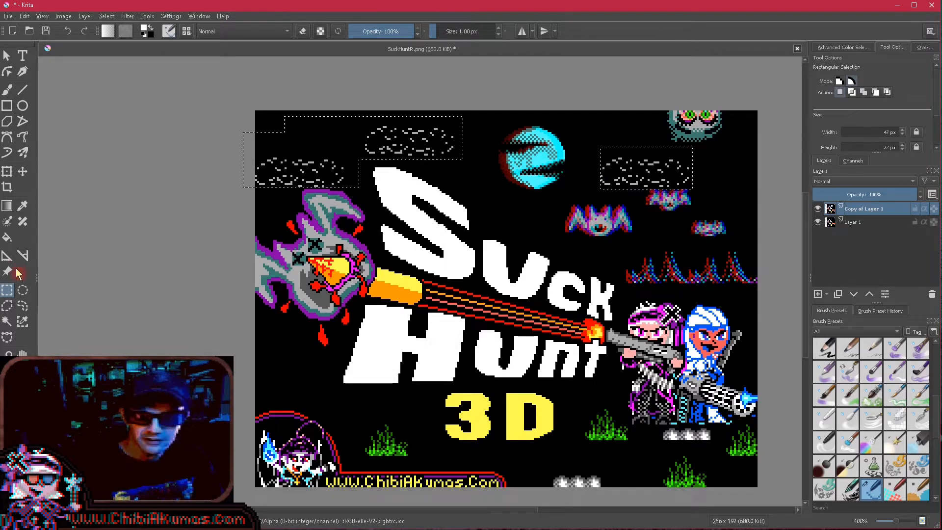
{"action": "left_click", "coordinate": [23, 171]}
{"action": "left_click_drag", "start_coordinate": [372, 152], "coordinate": [369, 152]}
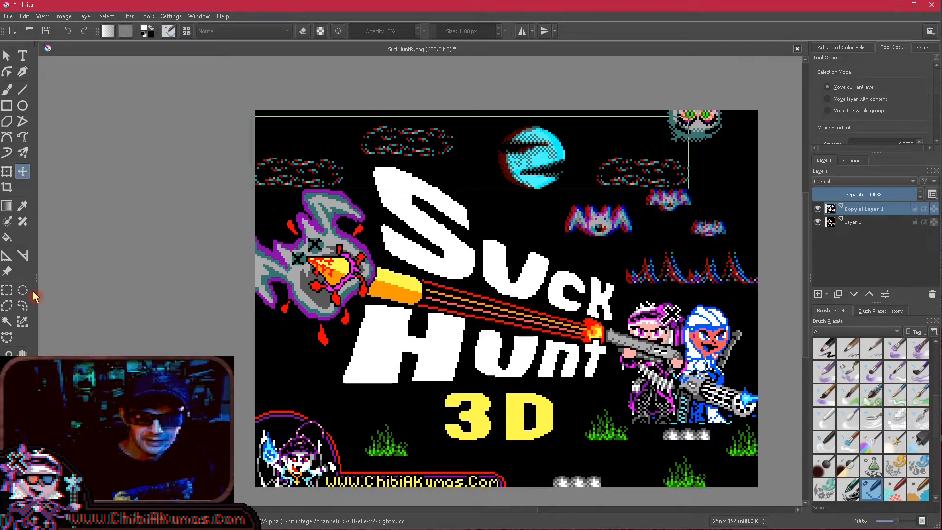
- Clear the cloud selection and select the monster head, projectile and Suck Hunt title lettering with rectangular selections
{"action": "left_click", "coordinate": [6, 290]}
{"action": "left_click", "coordinate": [262, 325]}
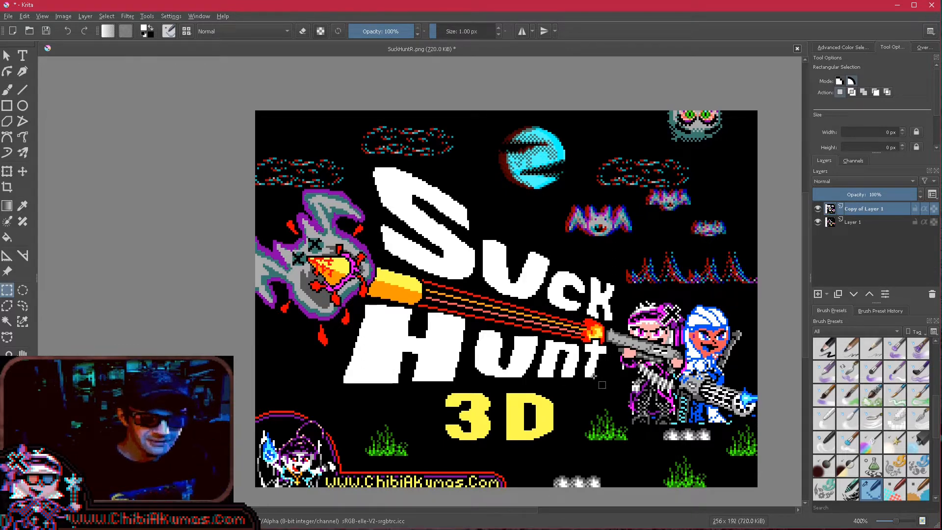
{"action": "left_click_drag", "start_coordinate": [600, 382], "coordinate": [255, 192]}
{"action": "left_click_drag", "start_coordinate": [356, 163], "coordinate": [491, 254]}
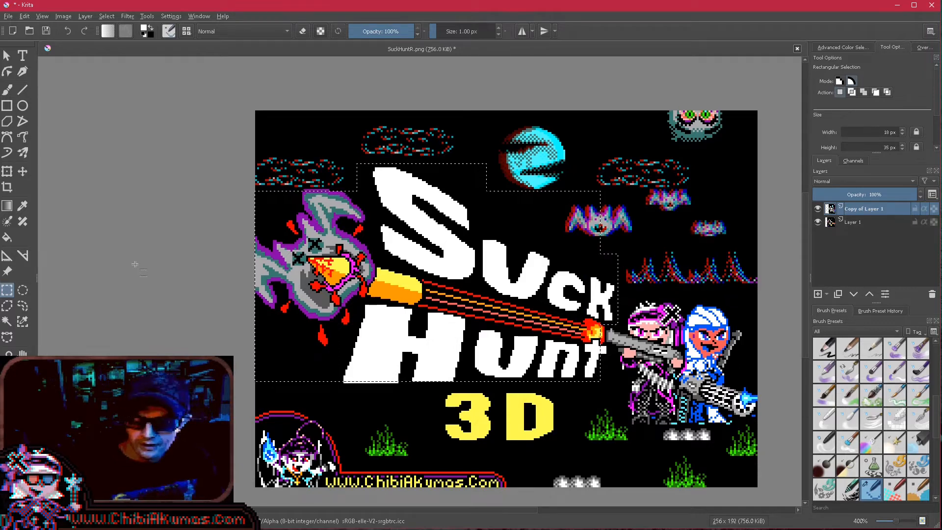
- Subtract the area around the large bat from the title artwork selection
{"action": "left_click", "coordinate": [23, 171]}
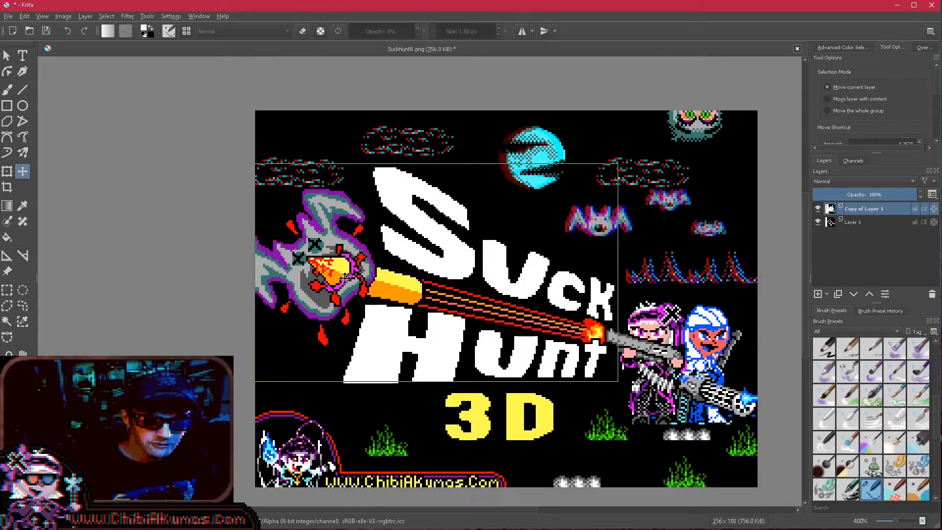
{"action": "key", "text": "ctrl+z"}
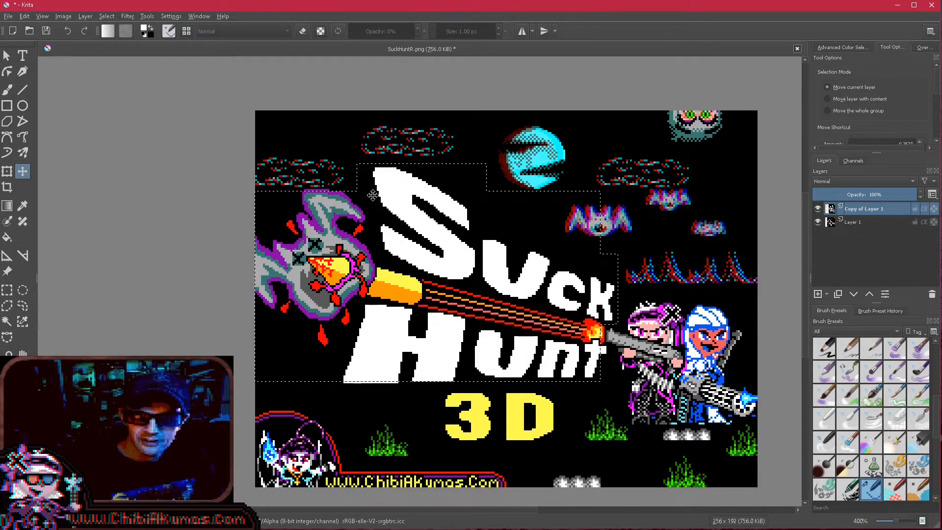
{"action": "left_click", "coordinate": [7, 290]}
{"action": "left_click_drag", "start_coordinate": [619, 186], "coordinate": [569, 247]}
{"action": "left_click_drag", "start_coordinate": [576, 202], "coordinate": [549, 244]}
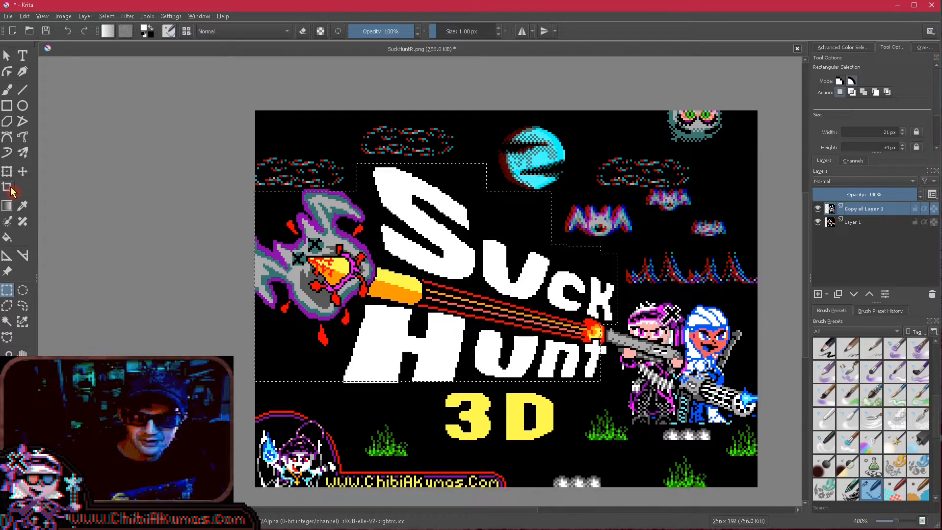
- Shift the selected title lettering, projectile and monster head one pixel to the right
{"action": "left_click", "coordinate": [22, 171]}
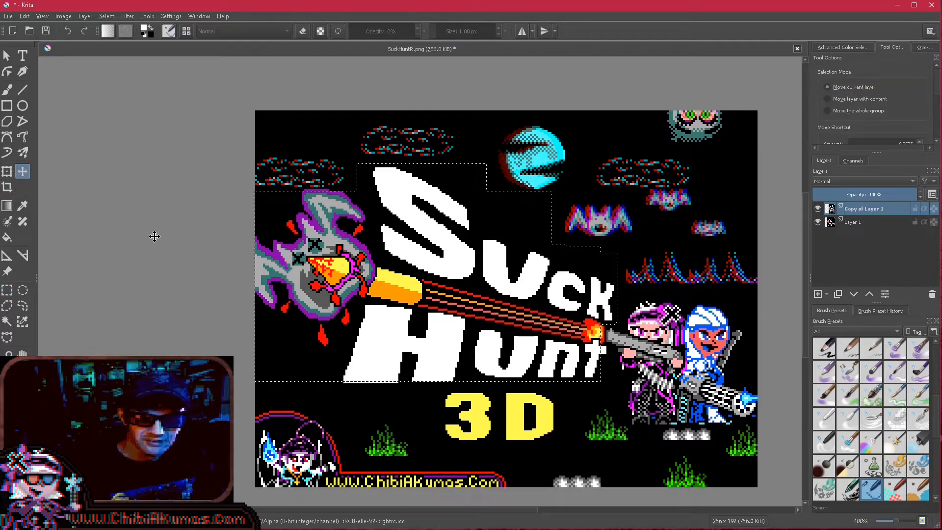
{"action": "left_click", "coordinate": [394, 302]}
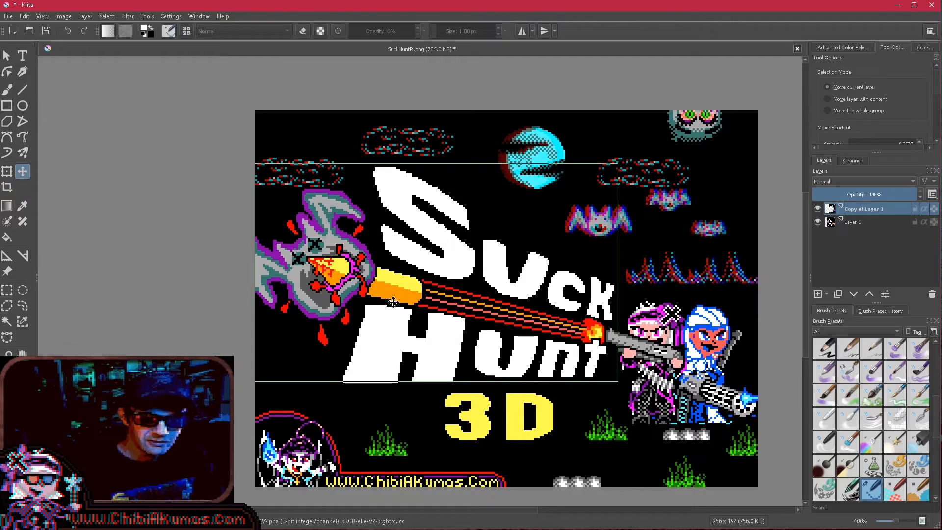
{"action": "left_click_drag", "start_coordinate": [393, 303], "coordinate": [397, 303]}
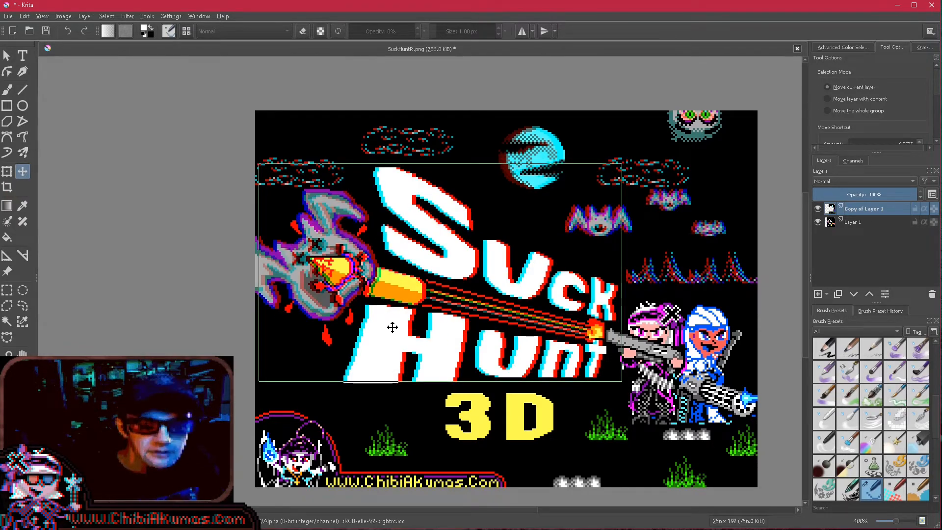
{"action": "key", "text": "ctrl+z"}
{"action": "left_click_drag", "start_coordinate": [394, 325], "coordinate": [395, 325]}
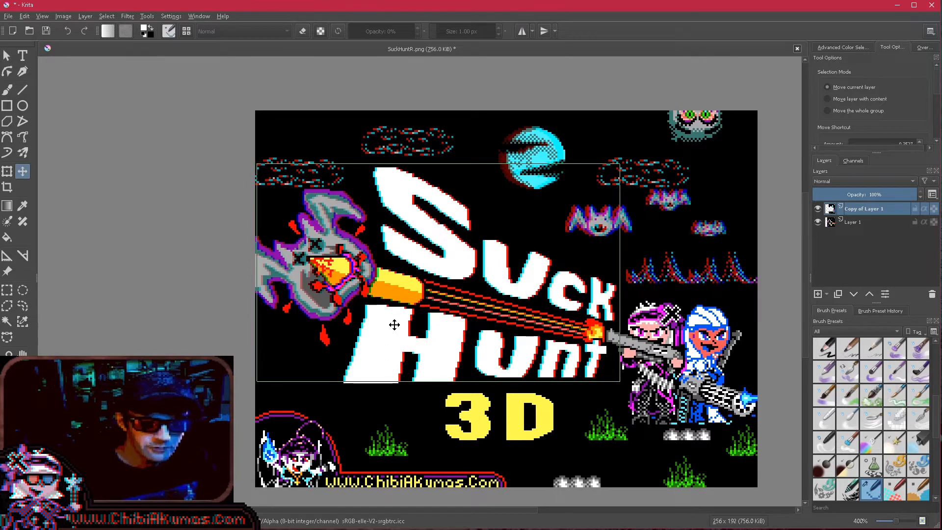
- Subtract the right end of the title from the selection and shift the rest of the artwork one more pixel right
{"action": "left_click", "coordinate": [9, 292]}
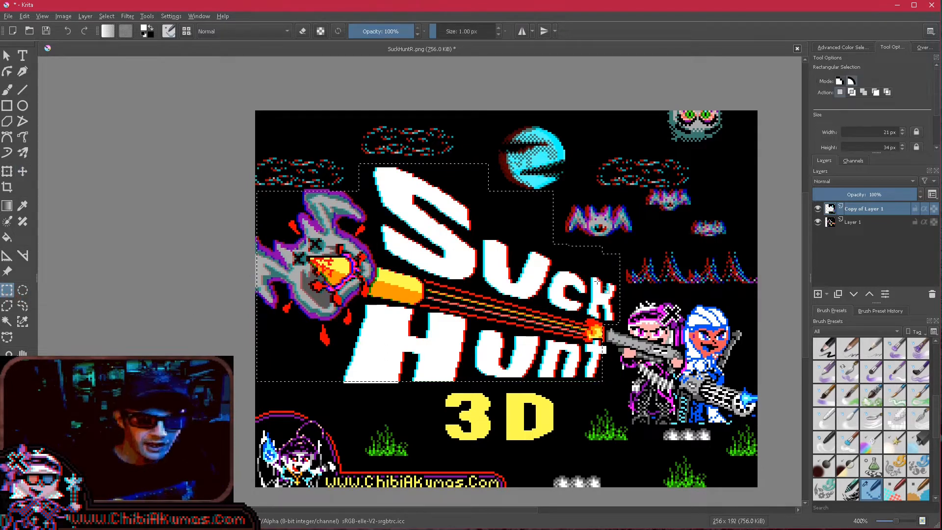
{"action": "left_click_drag", "start_coordinate": [630, 248], "coordinate": [574, 400]}
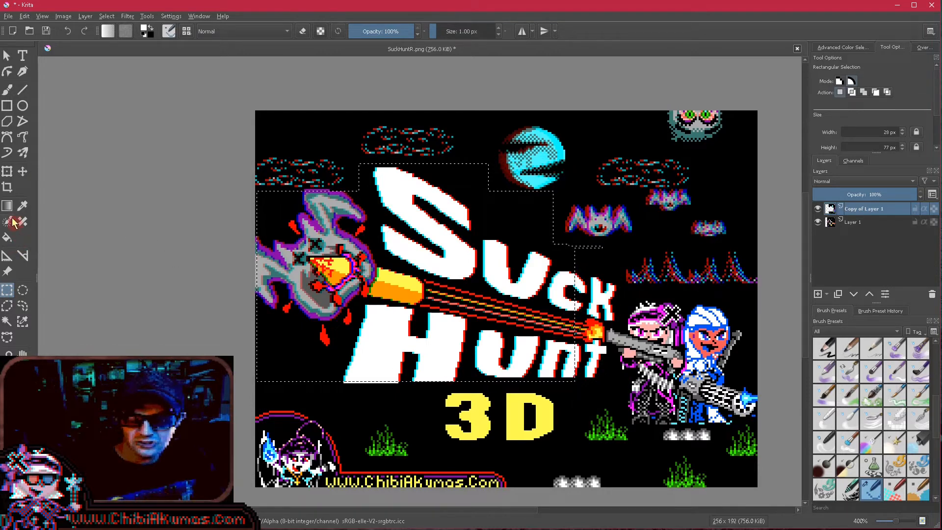
{"action": "left_click", "coordinate": [23, 171]}
{"action": "left_click", "coordinate": [417, 246]}
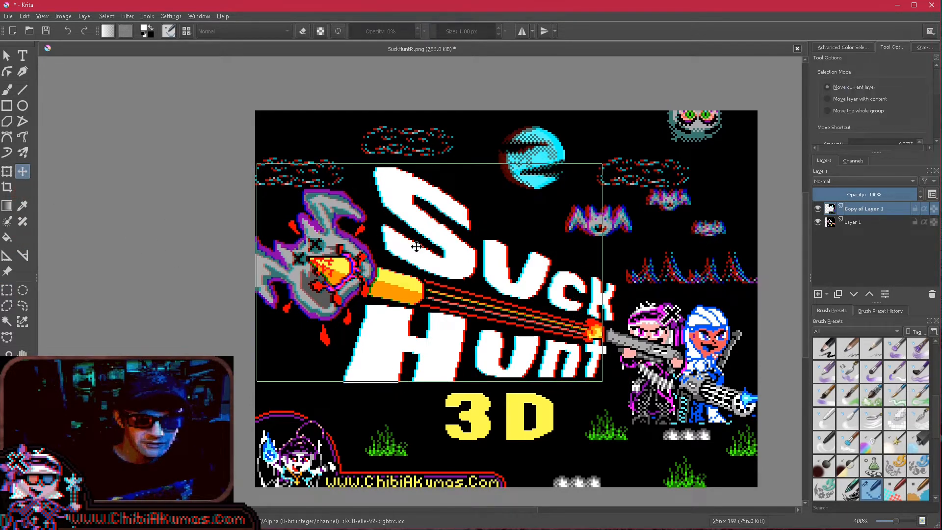
{"action": "left_click_drag", "start_coordinate": [417, 247], "coordinate": [417, 247]}
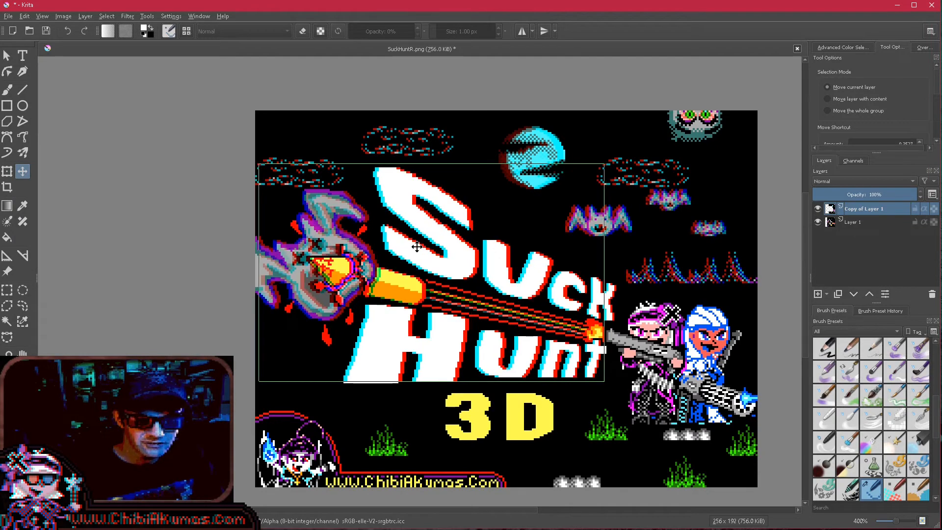
- Subtract the title's right portion up to the letter U from the selection and shift the remaining artwork another pixel right
{"action": "left_click", "coordinate": [7, 290]}
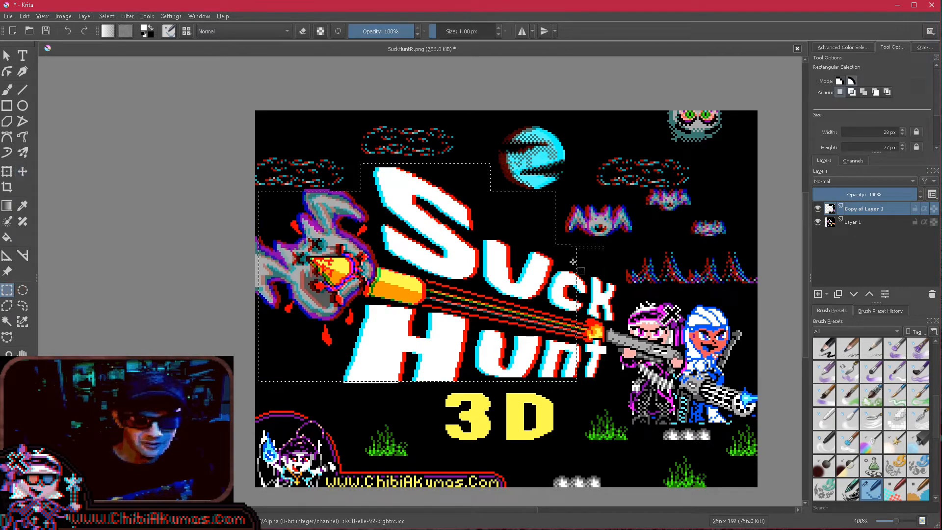
{"action": "left_click_drag", "start_coordinate": [644, 205], "coordinate": [530, 391]}
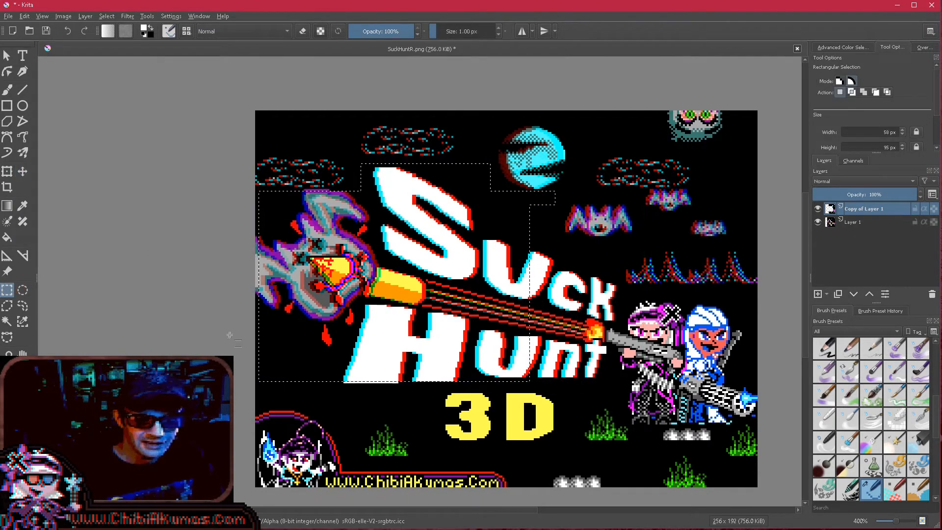
{"action": "left_click", "coordinate": [22, 172]}
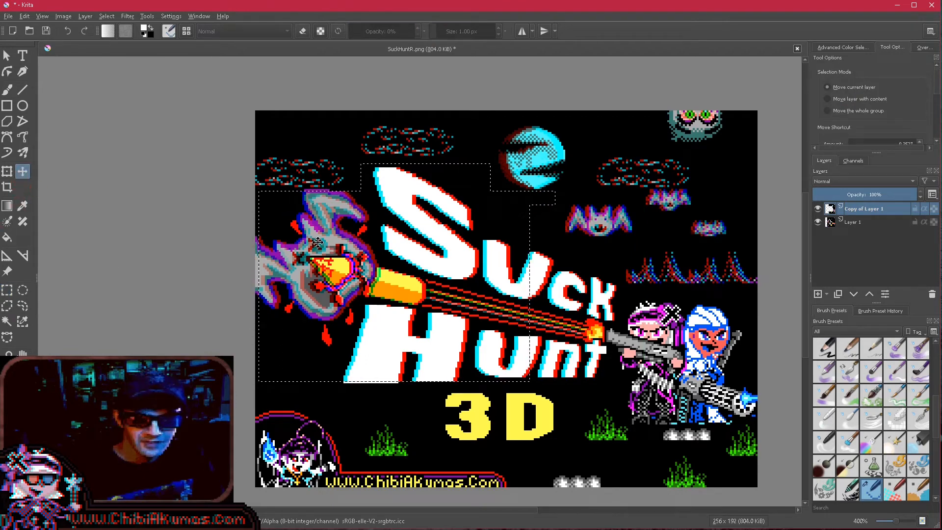
{"action": "left_click_drag", "start_coordinate": [318, 242], "coordinate": [320, 242]}
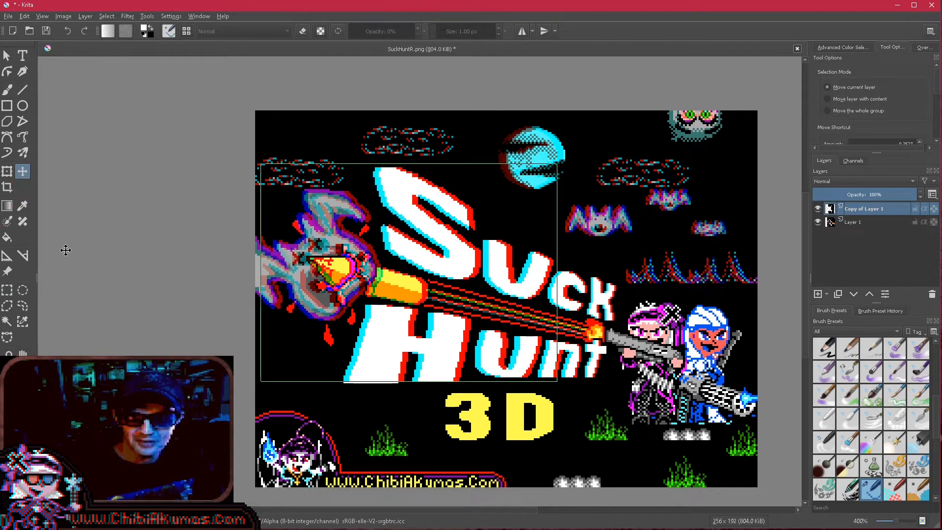
- Reduce the selection to the monster head and the large S and H, and shift it two pixels right
{"action": "left_click", "coordinate": [7, 290]}
{"action": "left_click_drag", "start_coordinate": [602, 167], "coordinate": [470, 402]}
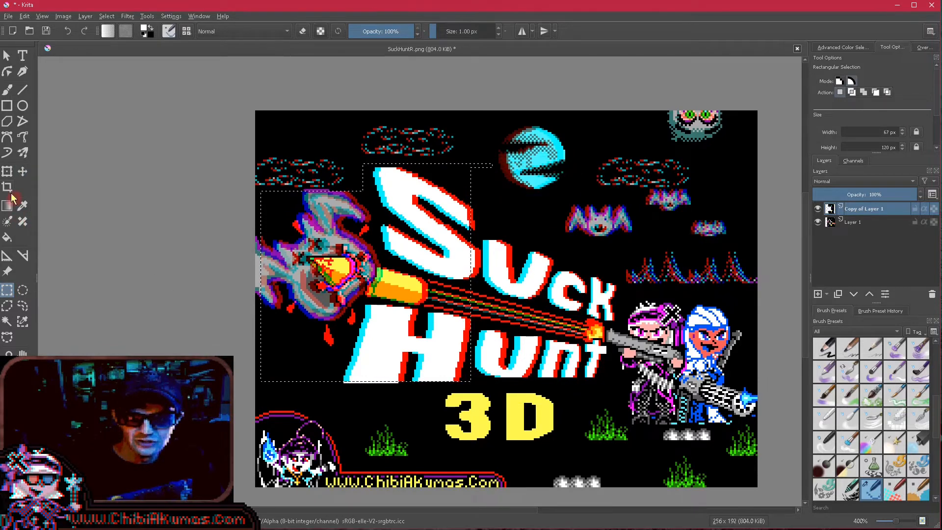
{"action": "left_click", "coordinate": [22, 172]}
{"action": "left_click_drag", "start_coordinate": [320, 228], "coordinate": [321, 229]}
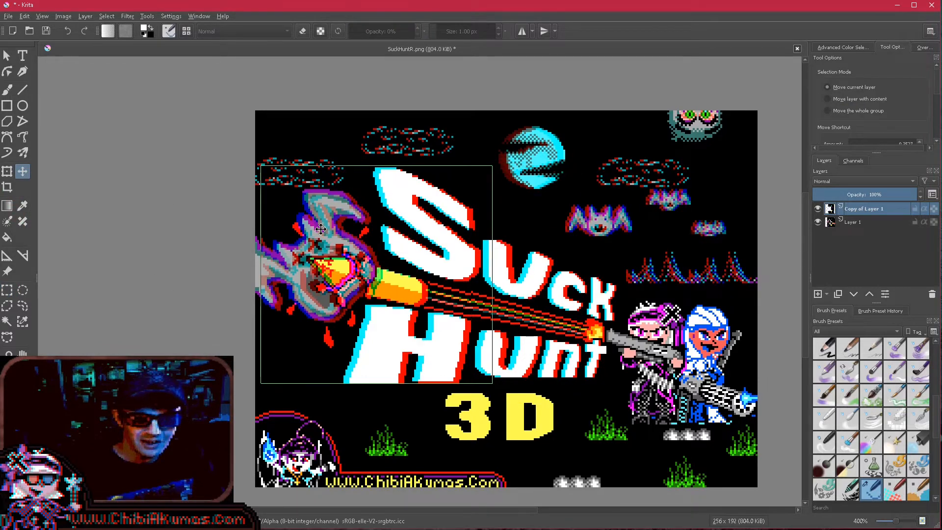
{"action": "key", "text": "Up"}
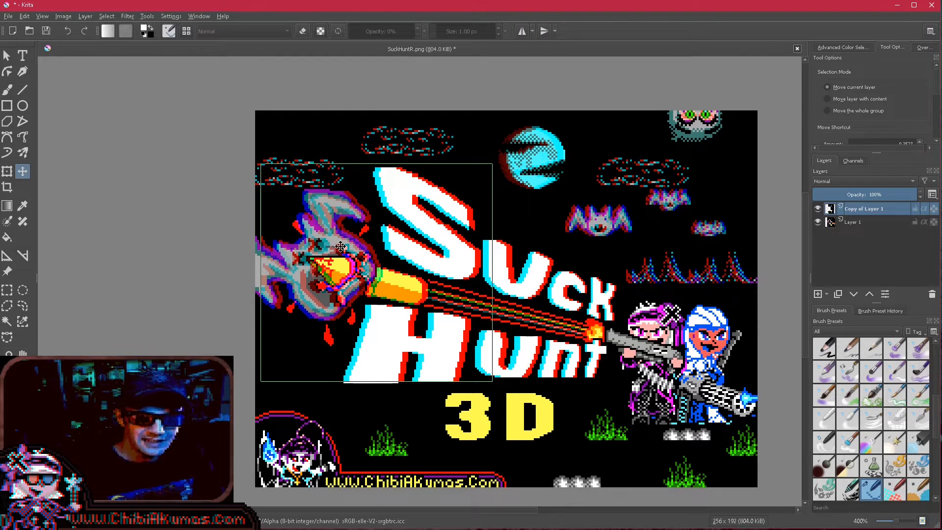
{"action": "key", "text": "Right"}
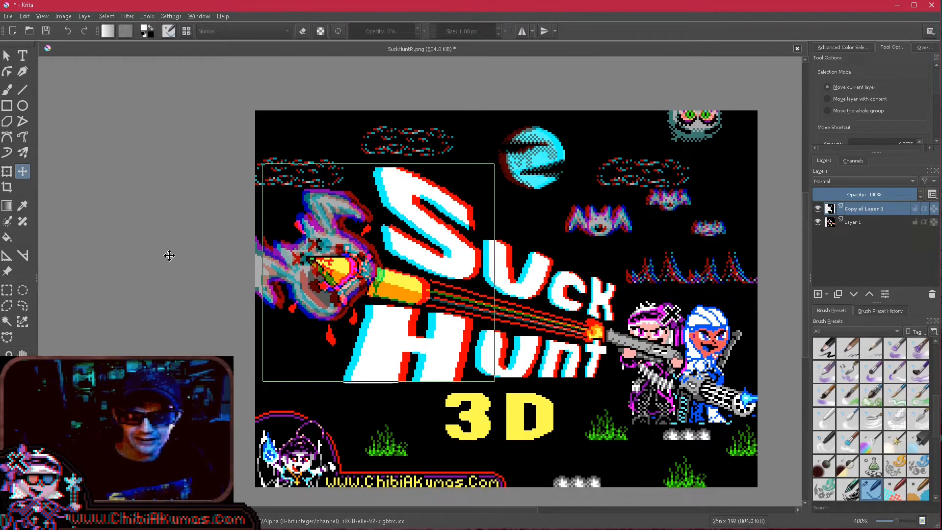
- Select the projectile's tip inside the monster's head and shift it further right for extra depth
{"action": "left_click", "coordinate": [7, 290]}
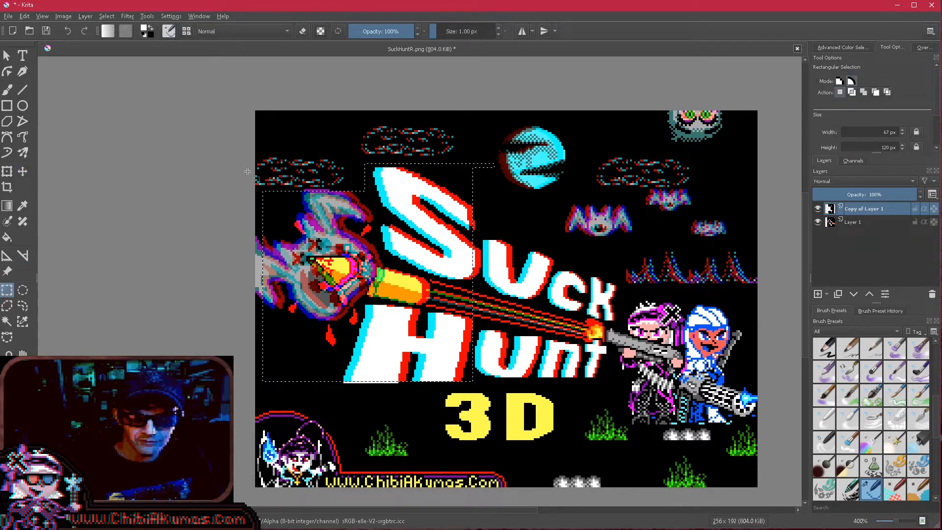
{"action": "scroll", "coordinate": [338, 267], "scroll_direction": "up", "scroll_amount": 3}
{"action": "left_click_drag", "start_coordinate": [310, 254], "coordinate": [360, 290]}
{"action": "left_click_drag", "start_coordinate": [410, 337], "coordinate": [408, 344]}
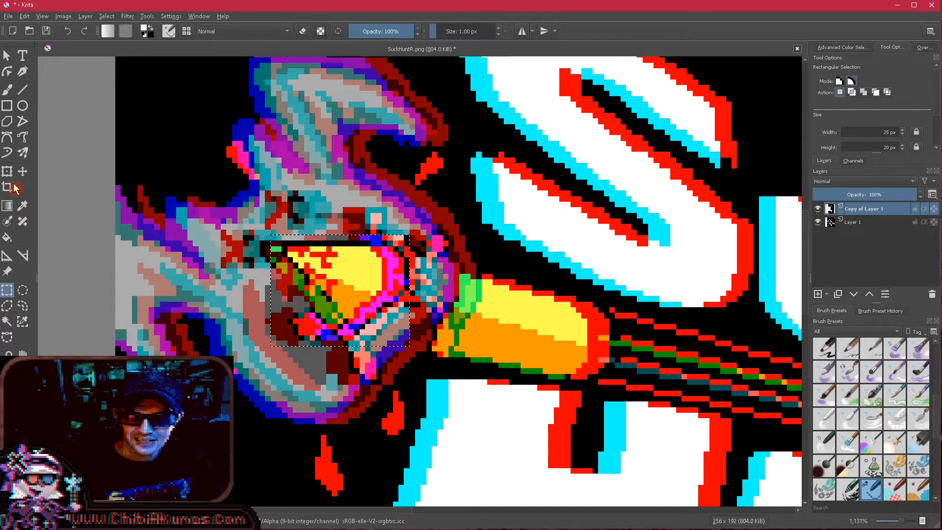
{"action": "left_click", "coordinate": [23, 172]}
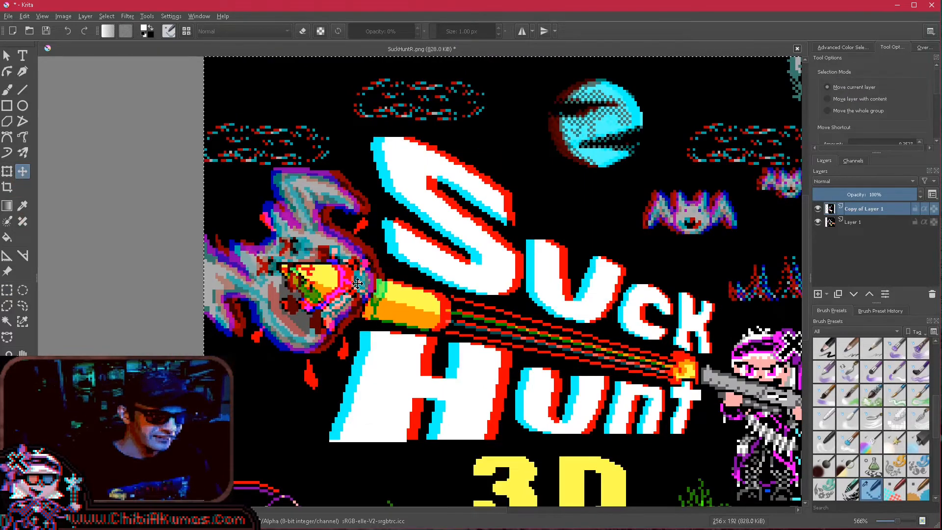
{"action": "scroll", "coordinate": [358, 283], "scroll_direction": "down", "scroll_amount": 3}
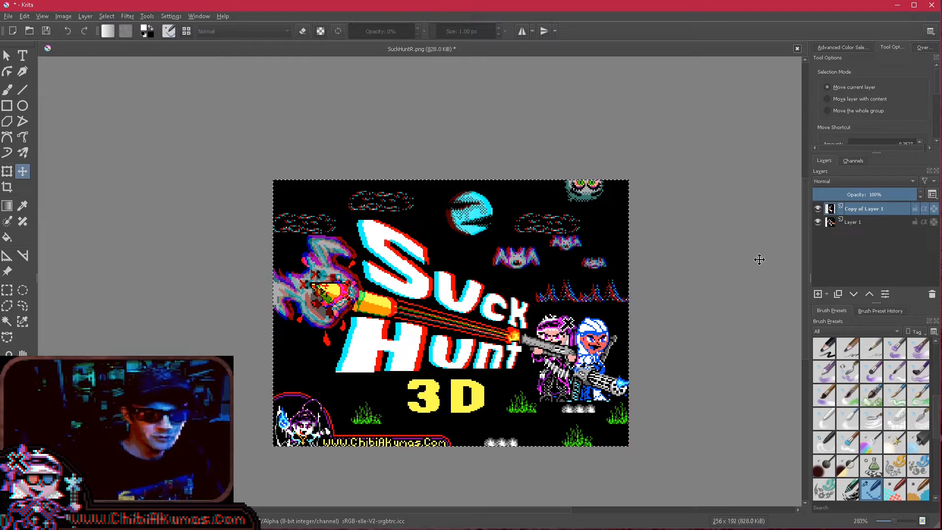
- Hide Layer 1 and enable the blue and green channels of Copy of Layer 1
{"action": "left_click", "coordinate": [817, 222]}
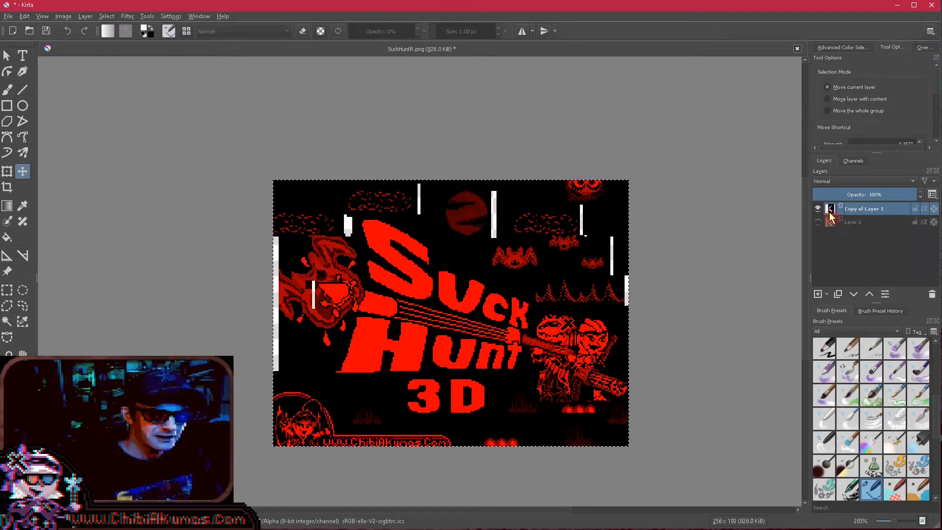
{"action": "right_click", "coordinate": [852, 212]}
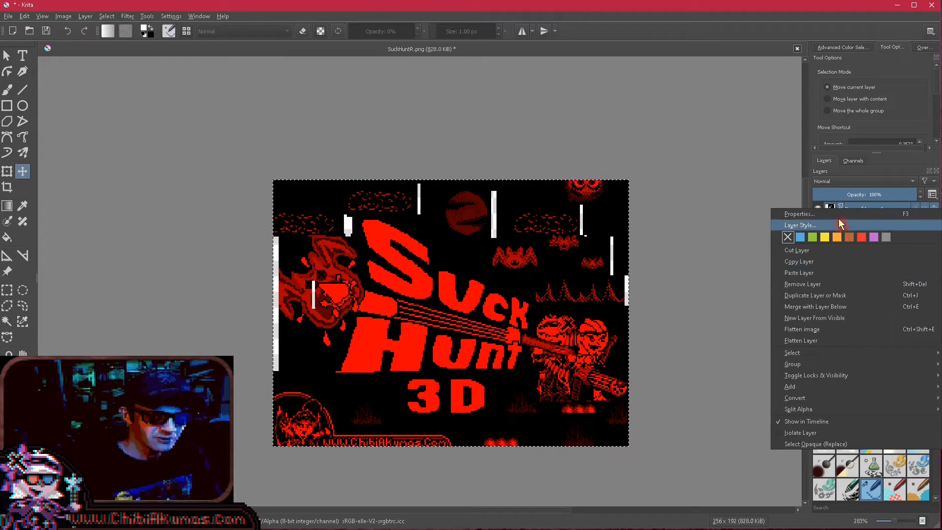
{"action": "key", "text": "Escape"}
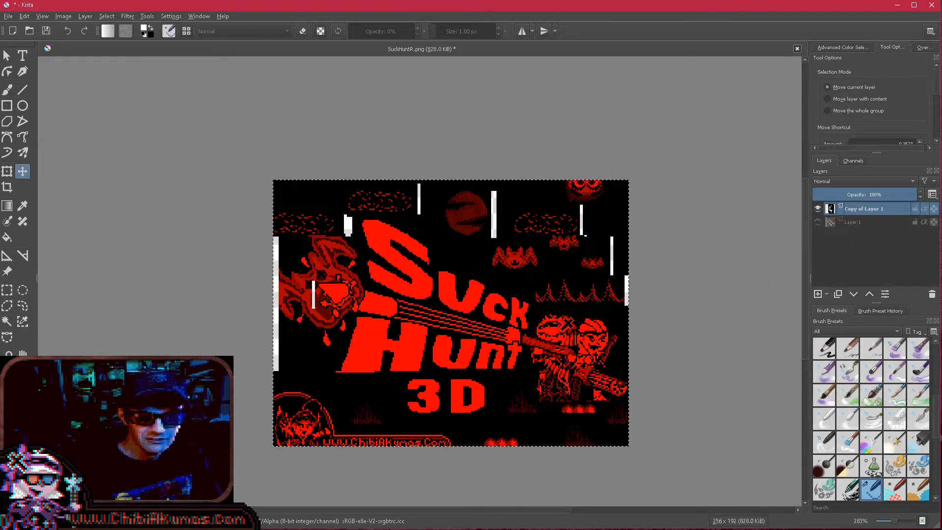
{"action": "key", "text": "F3"}
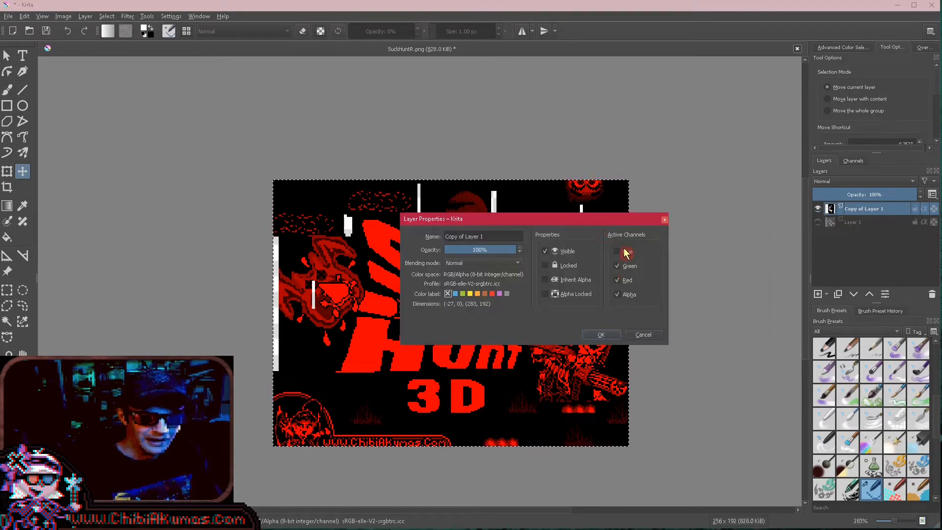
{"action": "left_click", "coordinate": [602, 336]}
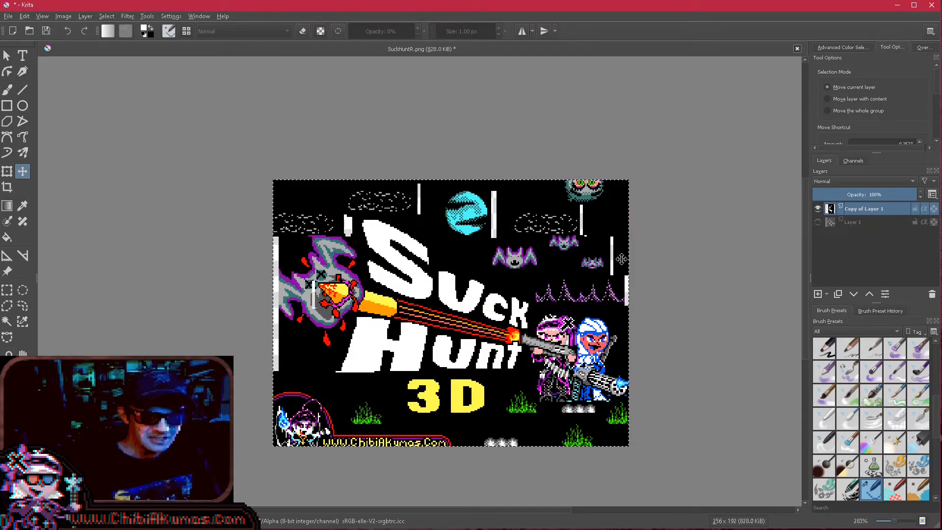
- Set the Fill tool not to fill the entire selection and fill the transparent gap beside the right-hand cloud with black
{"action": "scroll", "coordinate": [617, 252], "scroll_direction": "up", "scroll_amount": 4}
{"action": "scroll", "coordinate": [650, 280], "scroll_direction": "down", "scroll_amount": 4}
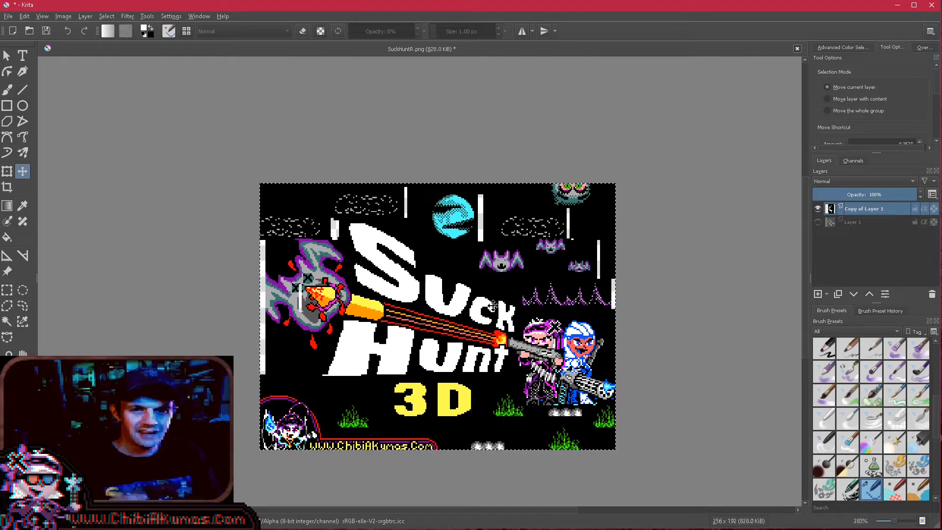
{"action": "scroll", "coordinate": [593, 277], "scroll_direction": "up", "scroll_amount": 1}
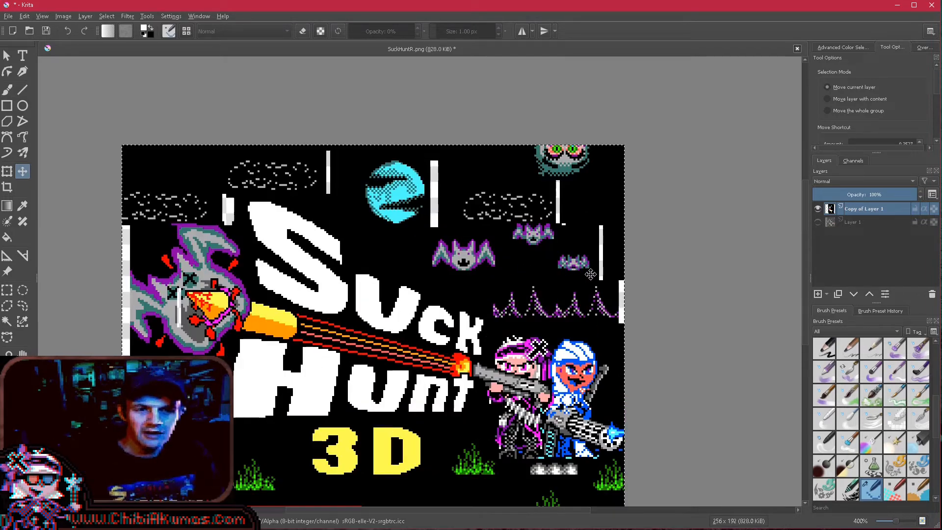
{"action": "left_click", "coordinate": [7, 238]}
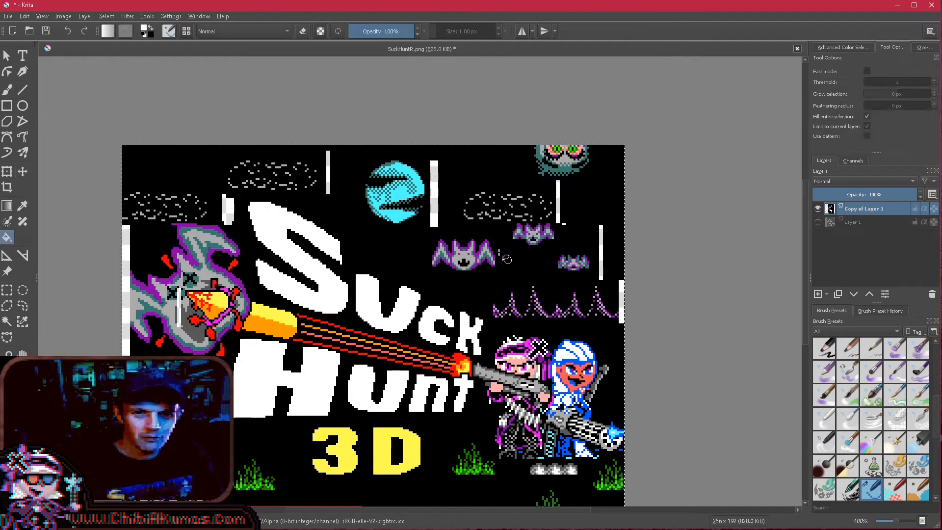
{"action": "scroll", "coordinate": [505, 248], "scroll_direction": "up", "scroll_amount": 2}
{"action": "left_click", "coordinate": [608, 154]}
{"action": "key", "text": "ctrl+z"}
{"action": "left_click", "coordinate": [868, 117]}
{"action": "left_click", "coordinate": [610, 198]}
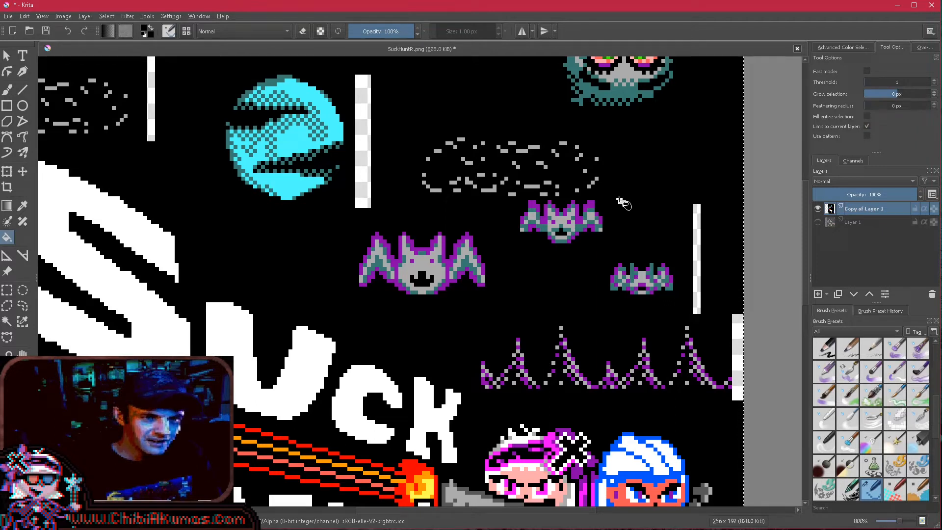
- Fill the transparent gaps beside the smallest bat, the purple peaks, the moon and the upper-left cloud with black
{"action": "left_click", "coordinate": [695, 239]}
{"action": "left_click", "coordinate": [738, 346]}
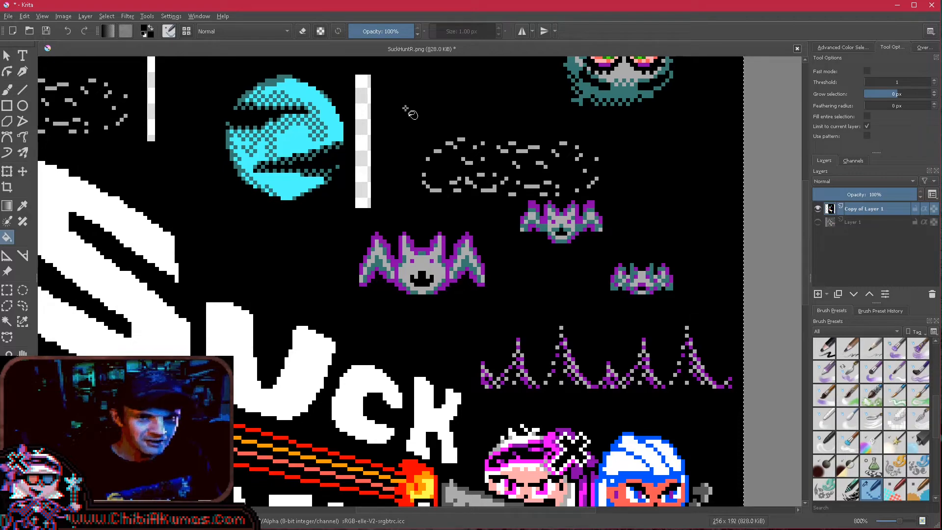
{"action": "left_click", "coordinate": [364, 124]}
{"action": "scroll", "coordinate": [364, 124], "scroll_direction": "down", "scroll_amount": 4}
{"action": "scroll", "coordinate": [311, 113], "scroll_direction": "up", "scroll_amount": 4}
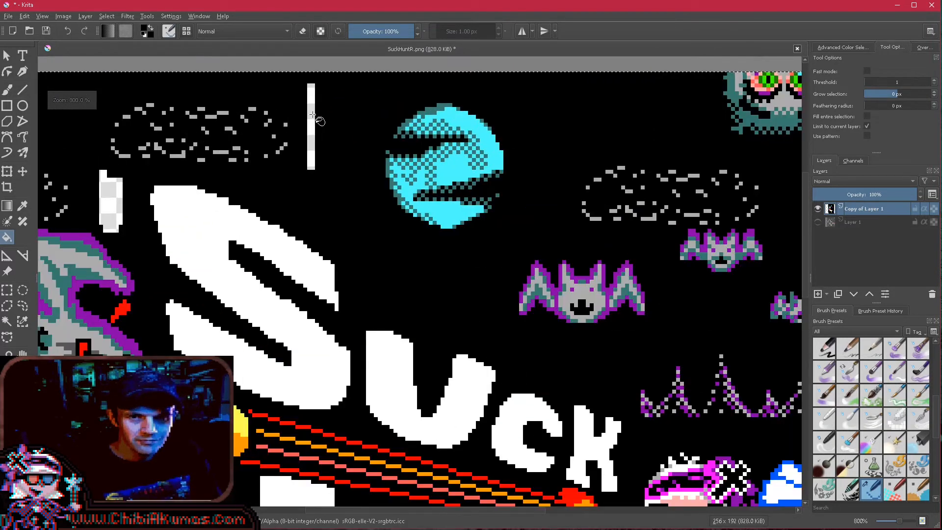
{"action": "left_click", "coordinate": [311, 112]}
- Extend the cut-off left edge of the monster's wing with brush pixels in its own grey and outline colours
{"action": "scroll", "coordinate": [117, 210], "scroll_direction": "down", "scroll_amount": 4}
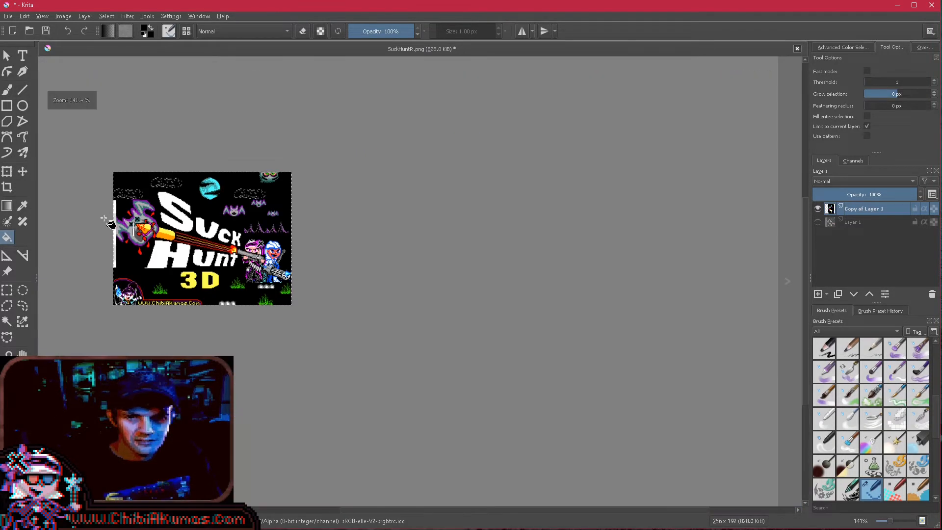
{"action": "scroll", "coordinate": [117, 210], "scroll_direction": "up", "scroll_amount": 4}
{"action": "scroll", "coordinate": [122, 211], "scroll_direction": "up", "scroll_amount": 3}
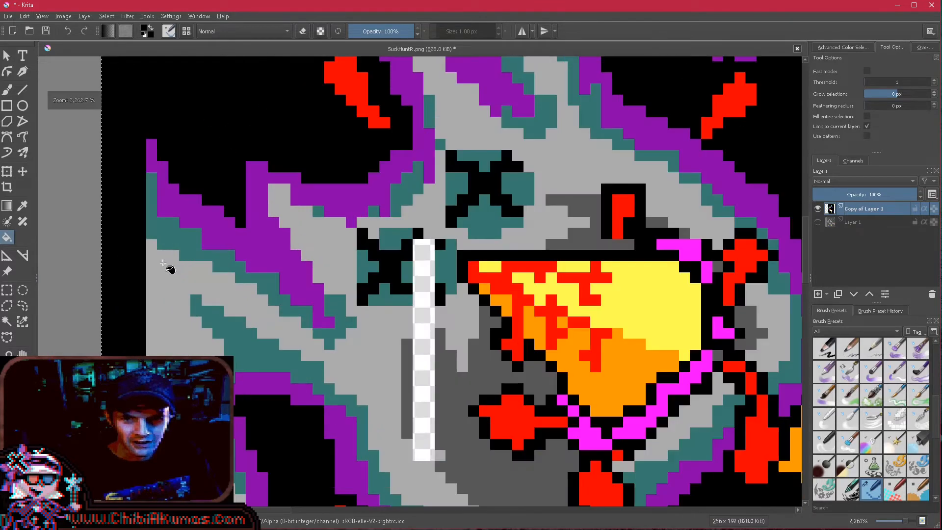
{"action": "left_click", "coordinate": [8, 90]}
{"action": "mouse_move", "coordinate": [152, 251]}
{"action": "left_mouse_down"}
{"action": "mouse_move", "coordinate": [129, 333]}
{"action": "mouse_move", "coordinate": [140, 352]}
{"action": "mouse_move", "coordinate": [129, 288]}
{"action": "left_mouse_up"}
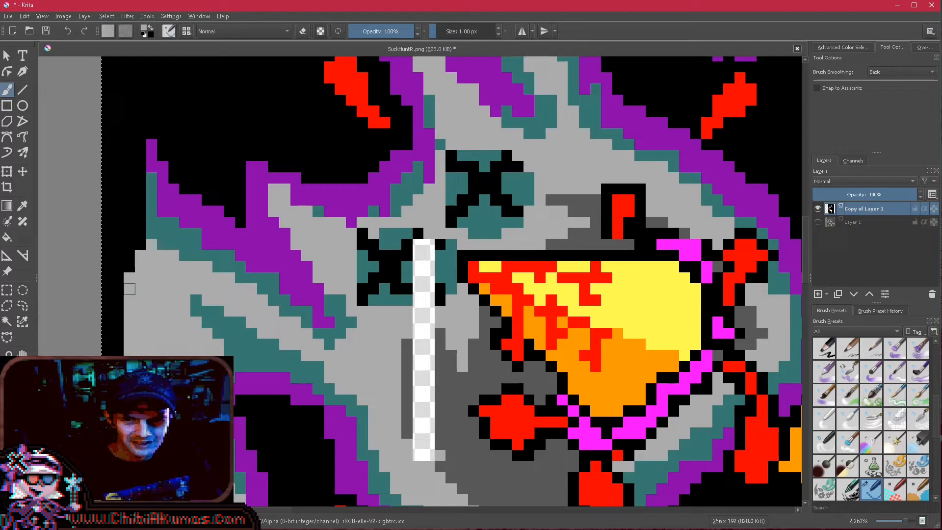
{"action": "left_click", "coordinate": [160, 233], "text": "ctrl"}
{"action": "left_click_drag", "start_coordinate": [141, 200], "coordinate": [107, 322]}
- Paint over the transparent strip in the monster's face, using teal in the eye and dark grey below it
{"action": "scroll", "coordinate": [692, 284], "scroll_direction": "up", "scroll_amount": 1}
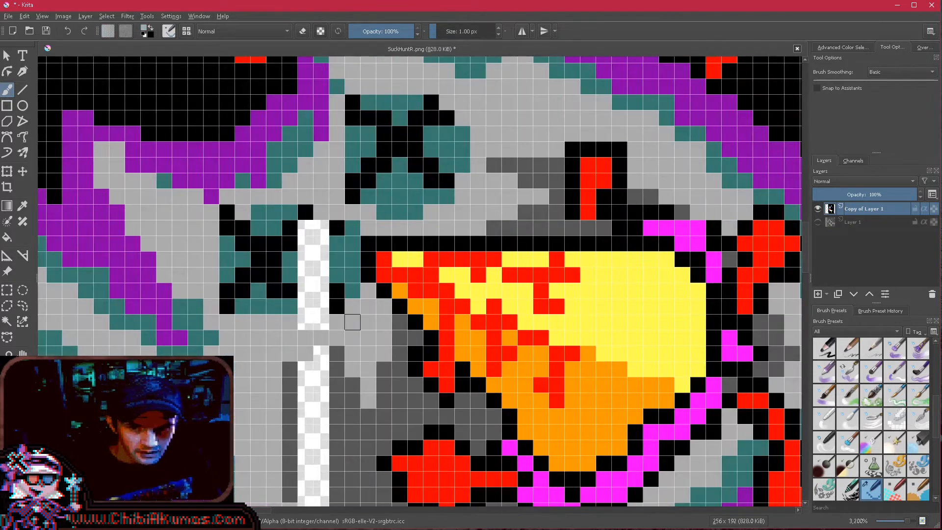
{"action": "mouse_move", "coordinate": [313, 251]}
{"action": "left_mouse_down"}
{"action": "mouse_move", "coordinate": [305, 229]}
{"action": "mouse_move", "coordinate": [321, 244]}
{"action": "mouse_move", "coordinate": [321, 291]}
{"action": "left_mouse_up"}
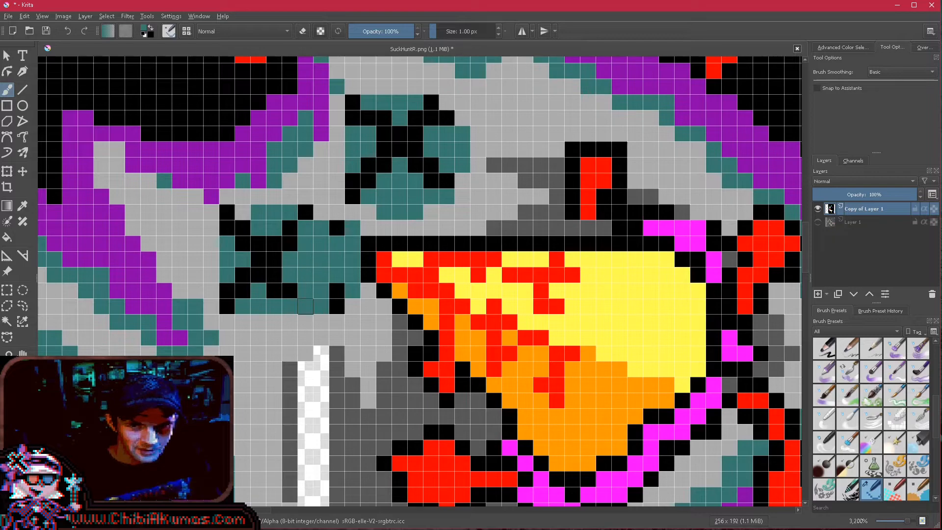
{"action": "scroll", "coordinate": [322, 290], "scroll_direction": "down", "scroll_amount": 3}
{"action": "scroll", "coordinate": [347, 317], "scroll_direction": "up", "scroll_amount": 4}
{"action": "left_click", "coordinate": [394, 352], "text": "ctrl"}
{"action": "mouse_move", "coordinate": [347, 339]}
{"action": "left_mouse_down"}
{"action": "mouse_move", "coordinate": [369, 383]}
{"action": "mouse_move", "coordinate": [391, 383]}
{"action": "mouse_move", "coordinate": [347, 206]}
{"action": "mouse_move", "coordinate": [347, 139]}
{"action": "mouse_move", "coordinate": [370, 139]}
{"action": "mouse_move", "coordinate": [369, 272]}
{"action": "mouse_move", "coordinate": [347, 317]}
{"action": "mouse_move", "coordinate": [347, 183]}
{"action": "left_mouse_up"}
{"action": "scroll", "coordinate": [347, 184], "scroll_direction": "down", "scroll_amount": 8}
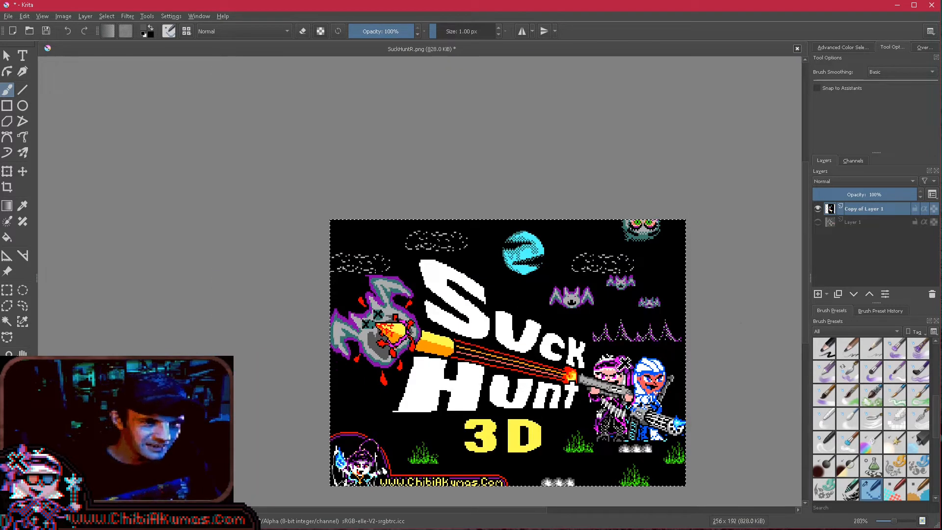
- Show Layer 1 and try green and red channel combinations on Copy of Layer 1, leaving all its channels active
{"action": "left_click_drag", "start_coordinate": [606, 306], "coordinate": [548, 251]}
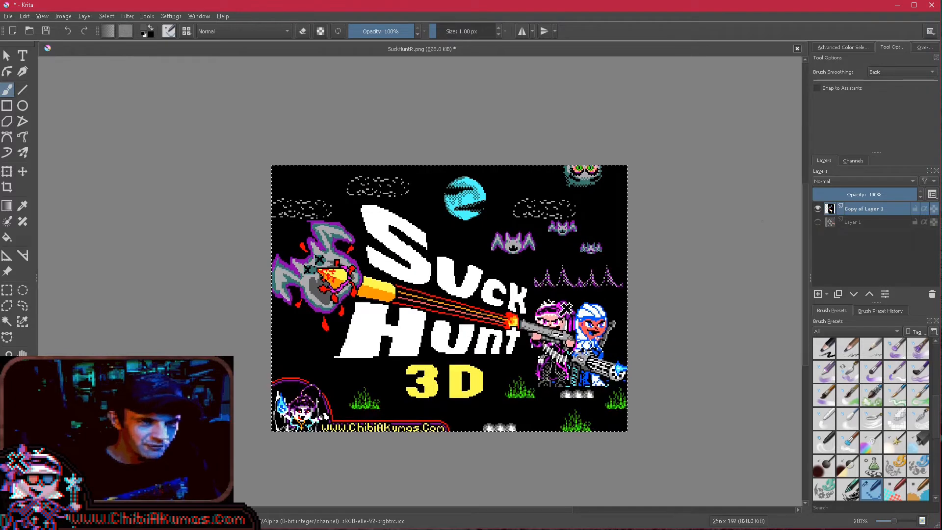
{"action": "left_click", "coordinate": [817, 222]}
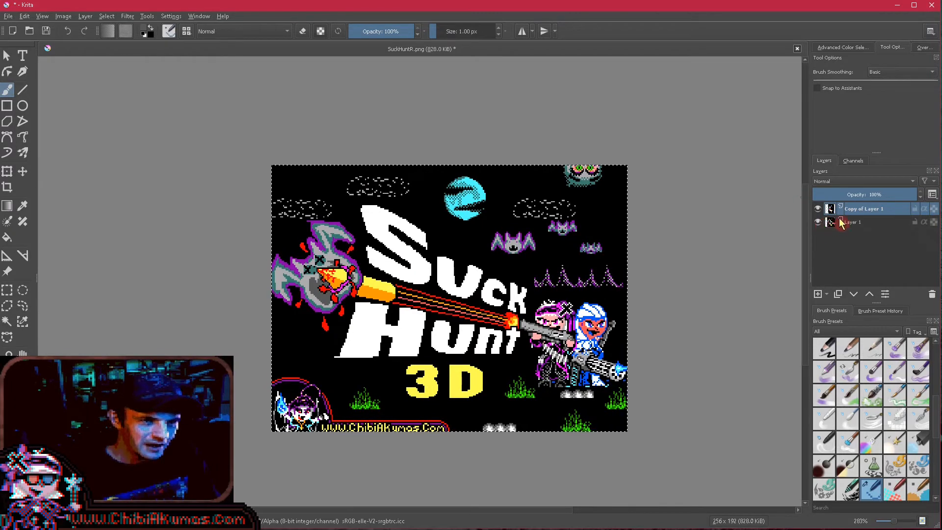
{"action": "right_click", "coordinate": [849, 216]}
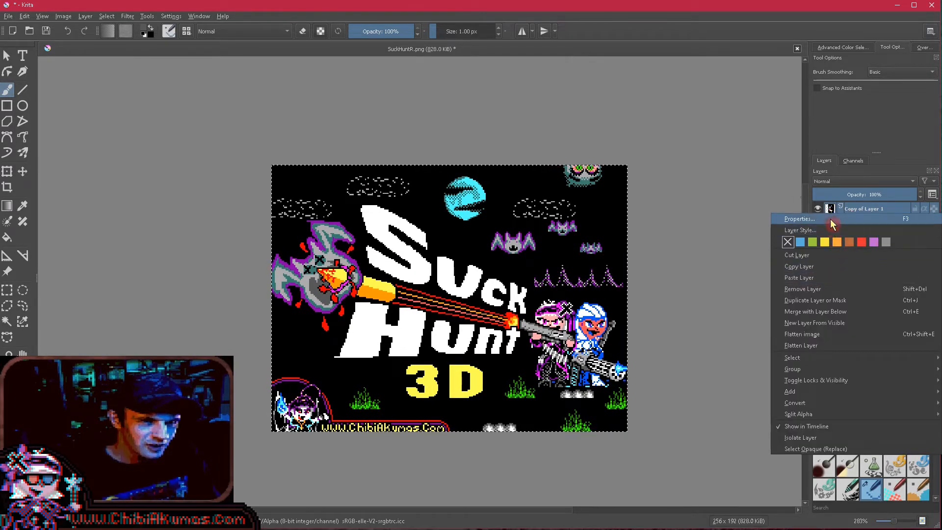
{"action": "key", "text": "Escape"}
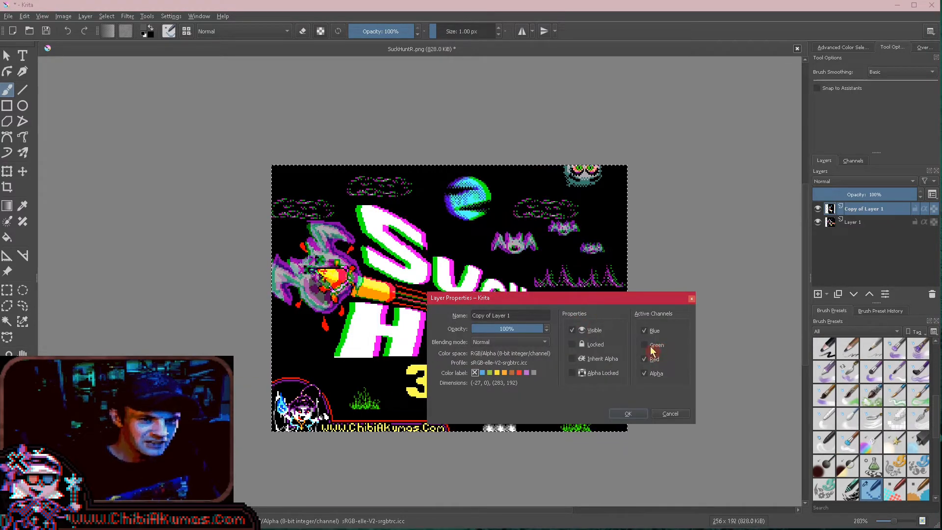
{"action": "left_click", "coordinate": [657, 347]}
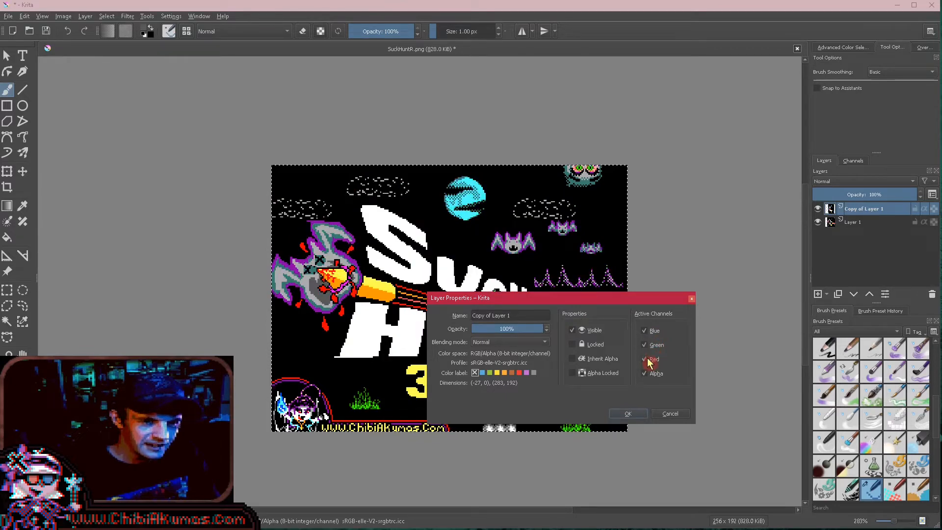
{"action": "left_click", "coordinate": [650, 346]}
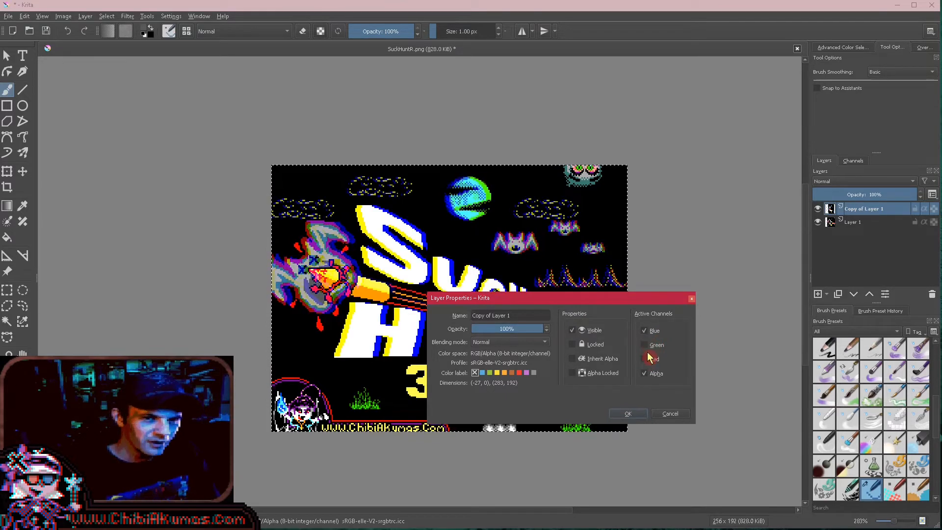
{"action": "left_click", "coordinate": [646, 360]}
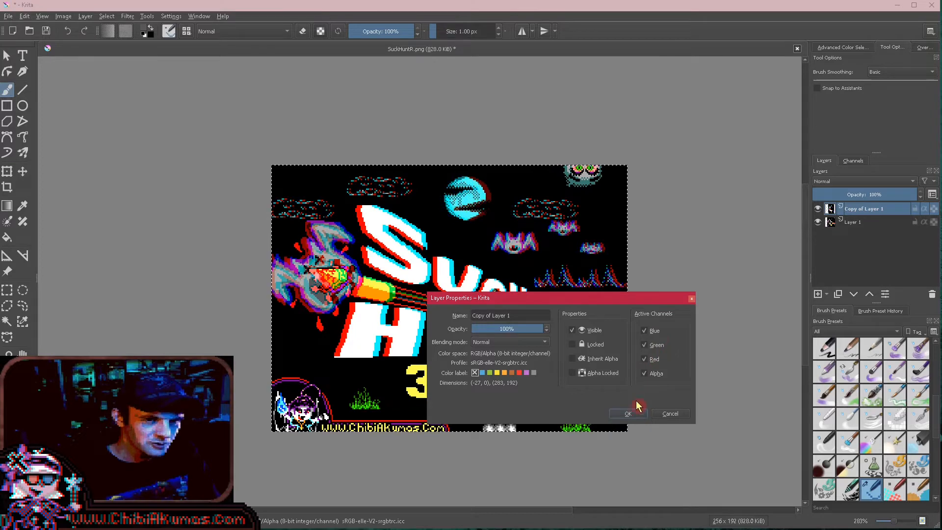
{"action": "left_click", "coordinate": [628, 414]}
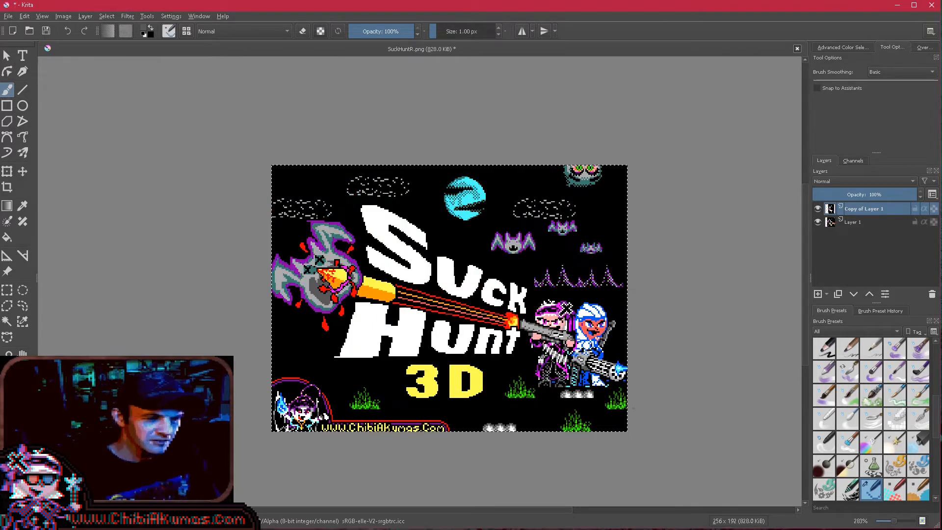
- Create a new document 4 pixels wide and 4 pixels high
{"action": "scroll", "coordinate": [630, 411], "scroll_direction": "up", "scroll_amount": 2}
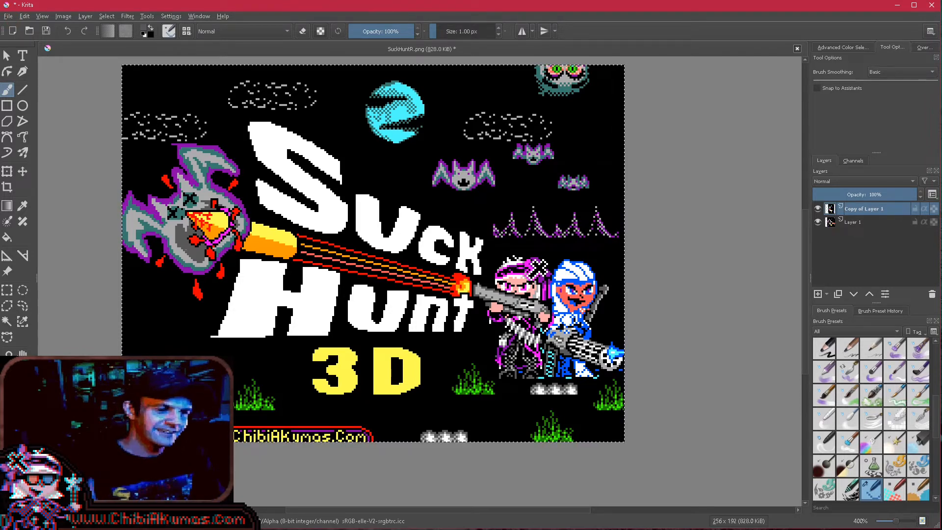
{"action": "left_click", "coordinate": [9, 16]}
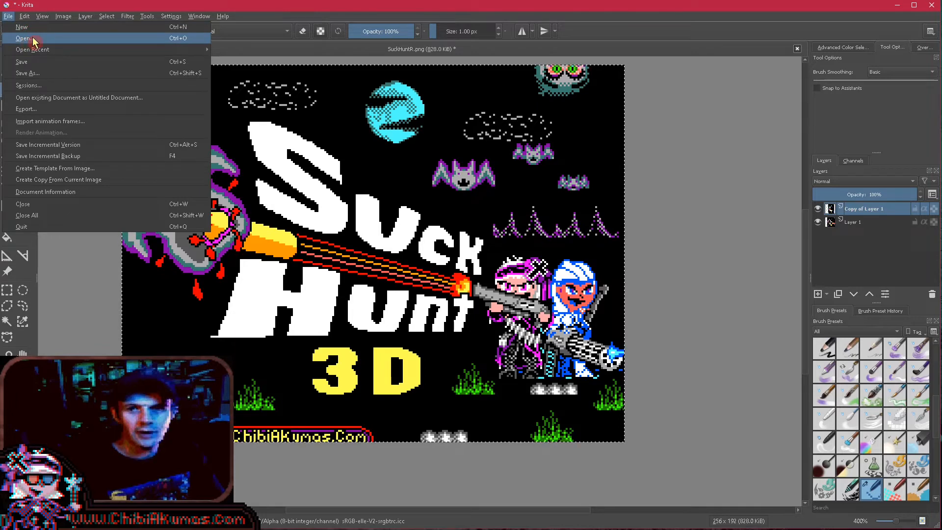
{"action": "left_click", "coordinate": [22, 28]}
{"action": "double_click", "coordinate": [493, 202]}
{"action": "type", "text": "4"}
{"action": "double_click", "coordinate": [506, 216]}
{"action": "type", "text": "4"}
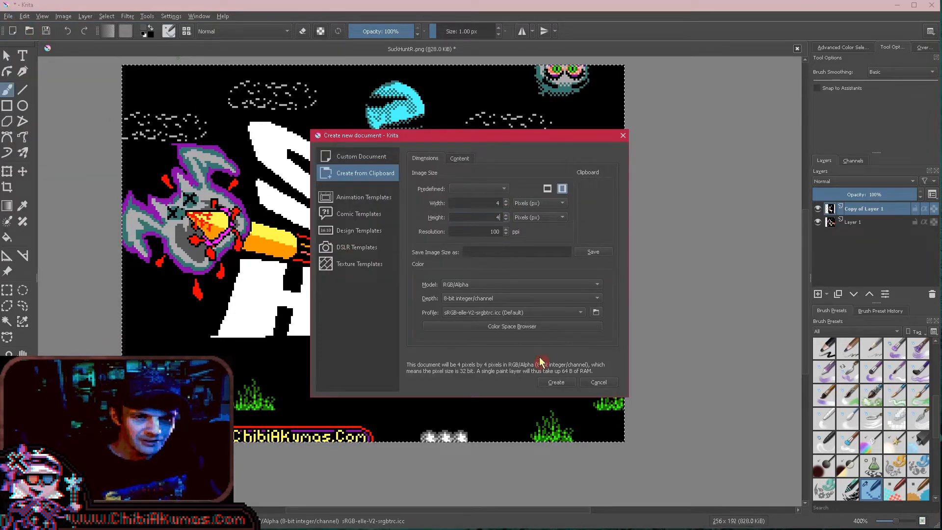
{"action": "left_click", "coordinate": [556, 382]}
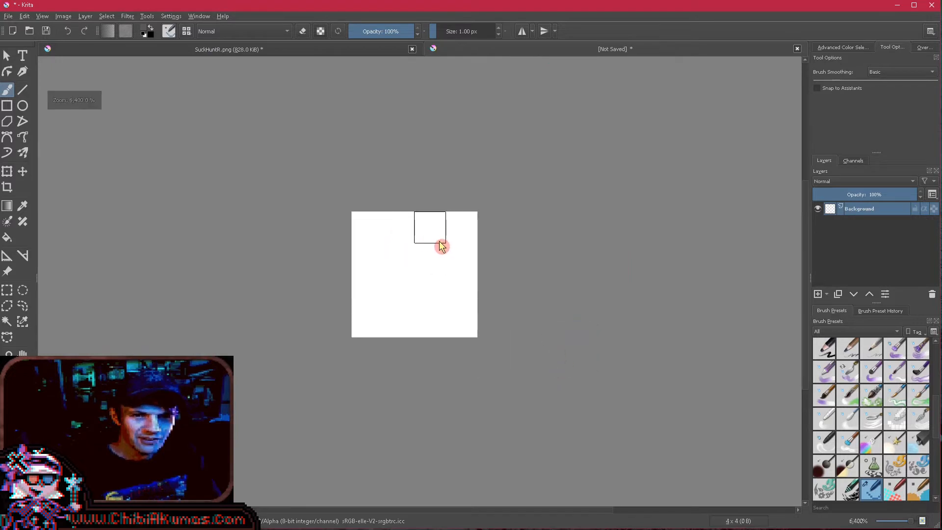
- Paint the second and fourth pixel columns of the 4 x 4 image solid black
{"action": "left_click_drag", "start_coordinate": [402, 237], "coordinate": [410, 318]}
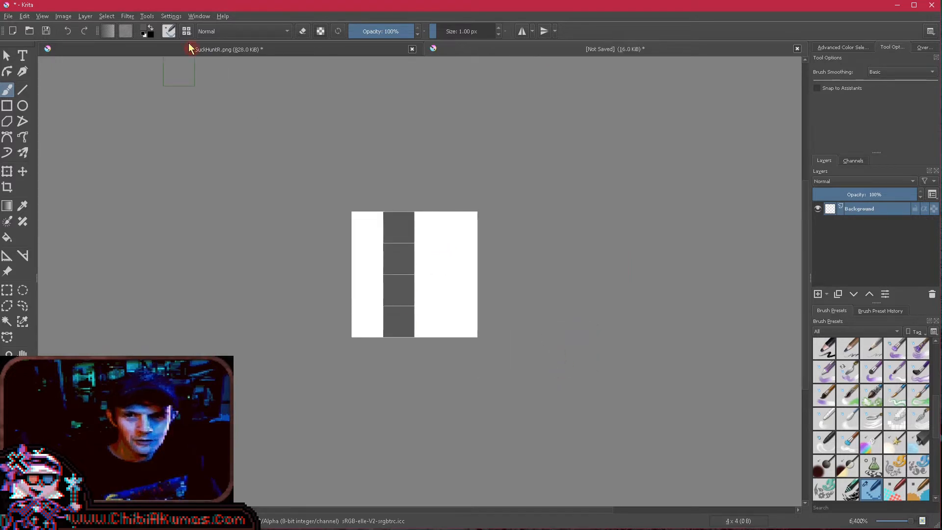
{"action": "left_click_drag", "start_coordinate": [399, 227], "coordinate": [399, 321]}
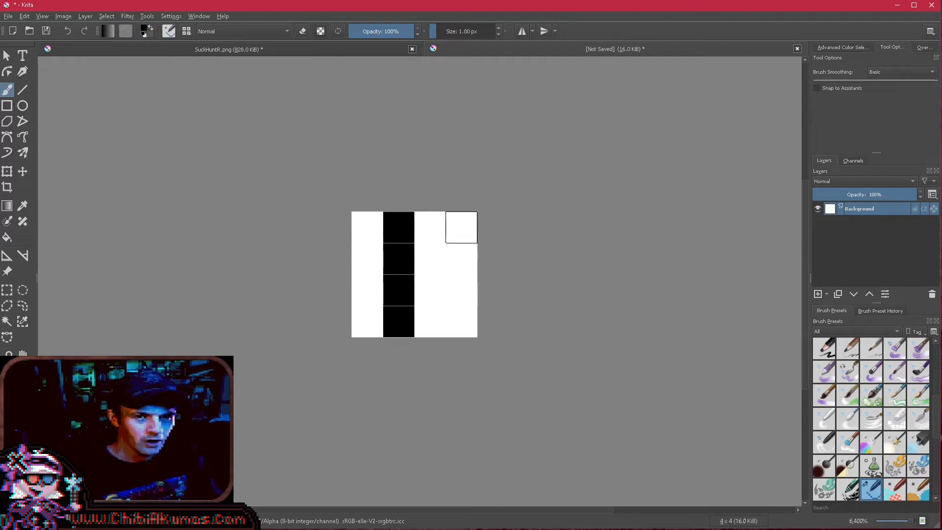
{"action": "left_click_drag", "start_coordinate": [461, 227], "coordinate": [461, 321]}
- Select the whole striped image and use its current layer as the custom pattern
{"action": "key", "text": "ctrl+a"}
{"action": "left_click", "coordinate": [113, 33]}
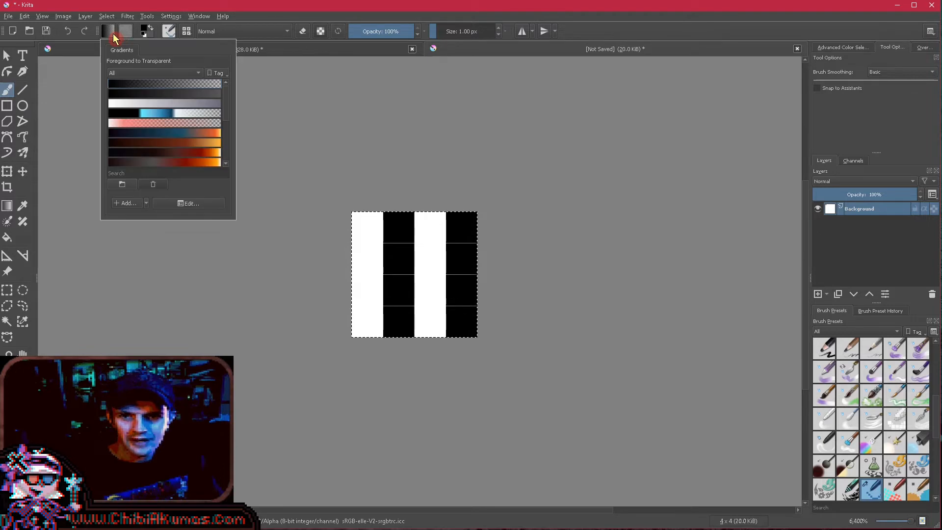
{"action": "left_click", "coordinate": [125, 33]}
{"action": "left_click", "coordinate": [174, 51]}
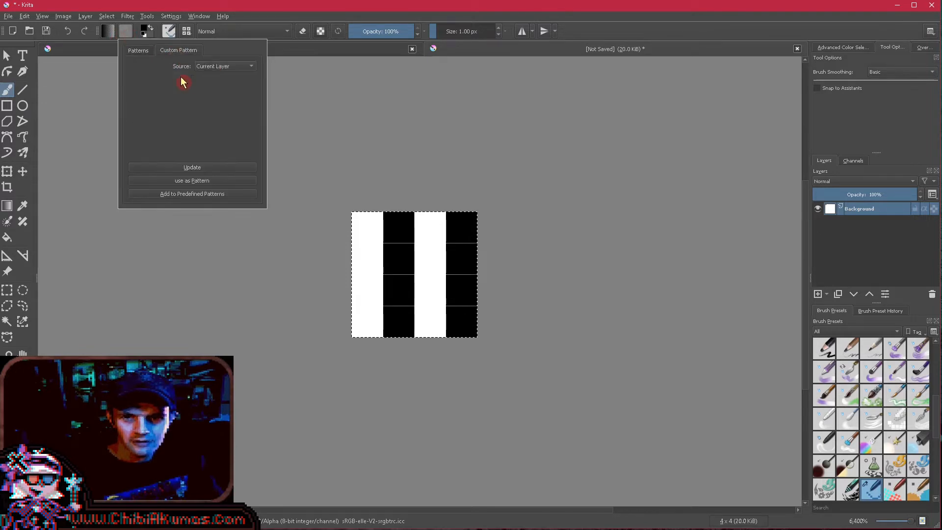
{"action": "left_click", "coordinate": [214, 182]}
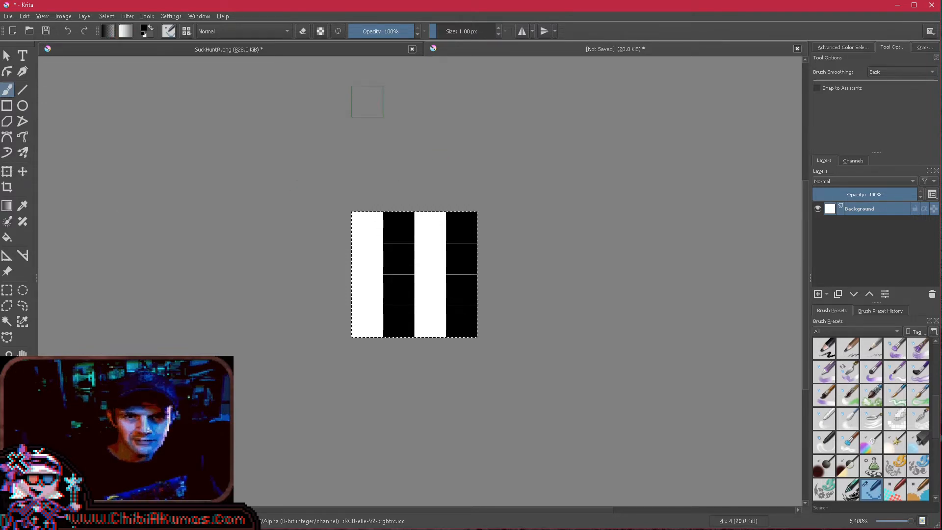
- Add a new layer on top in SuckHuntR.png and fill the entire selection with the vertical stripe pattern
{"action": "left_click", "coordinate": [322, 48]}
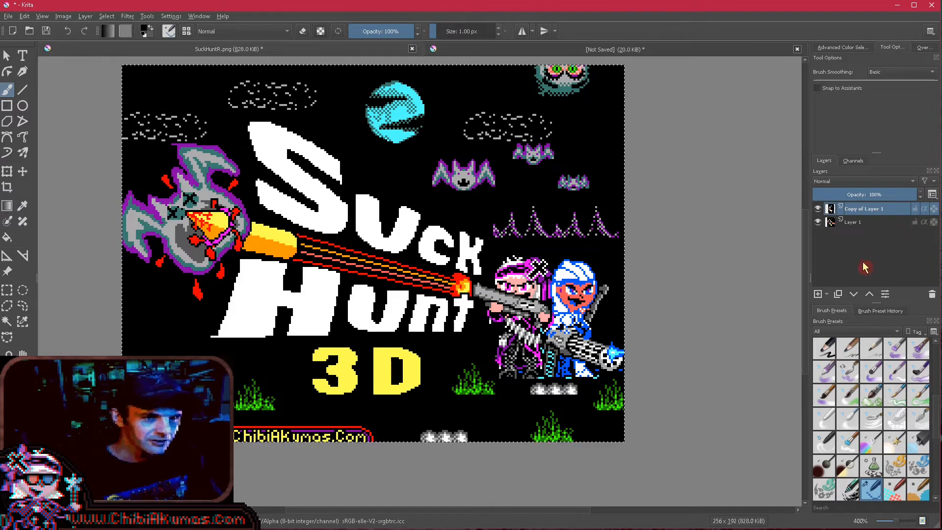
{"action": "left_click", "coordinate": [818, 294]}
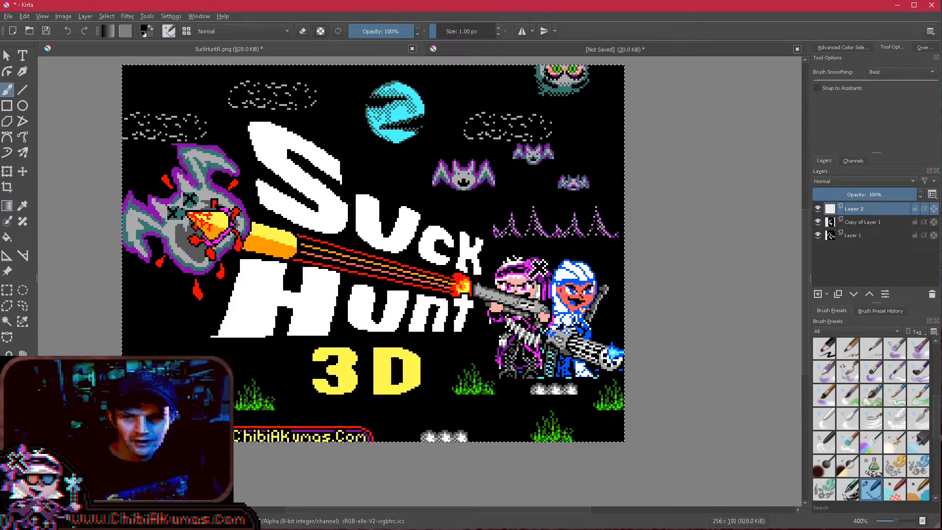
{"action": "left_click", "coordinate": [7, 238]}
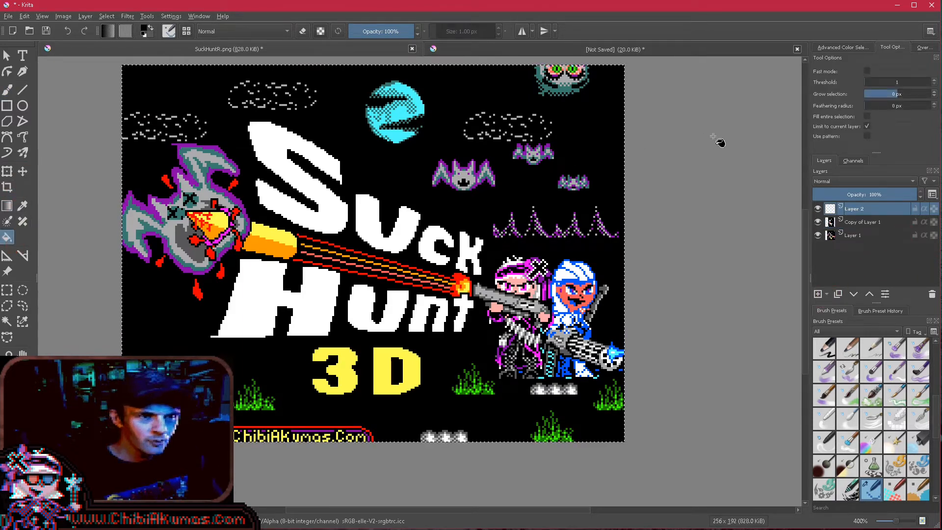
{"action": "left_click", "coordinate": [867, 116]}
{"action": "left_click", "coordinate": [868, 126]}
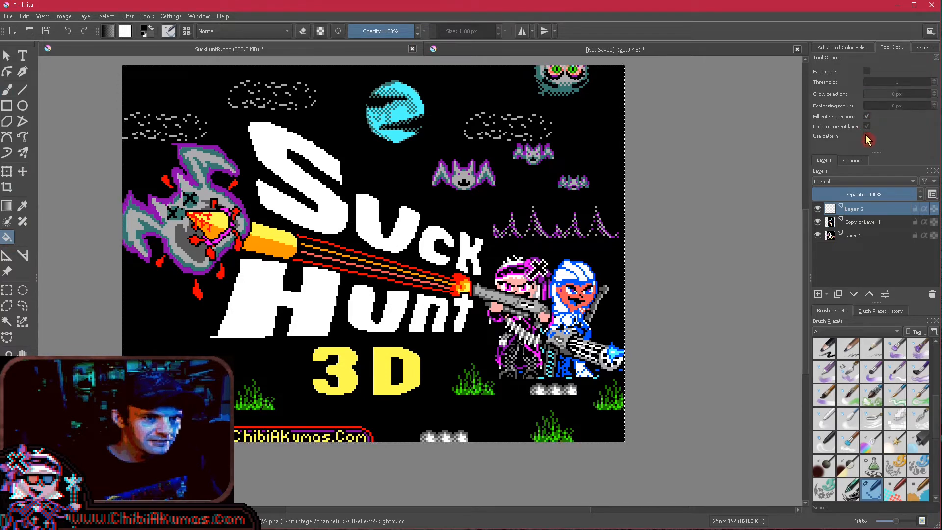
{"action": "left_click", "coordinate": [867, 136]}
{"action": "left_click", "coordinate": [523, 144]}
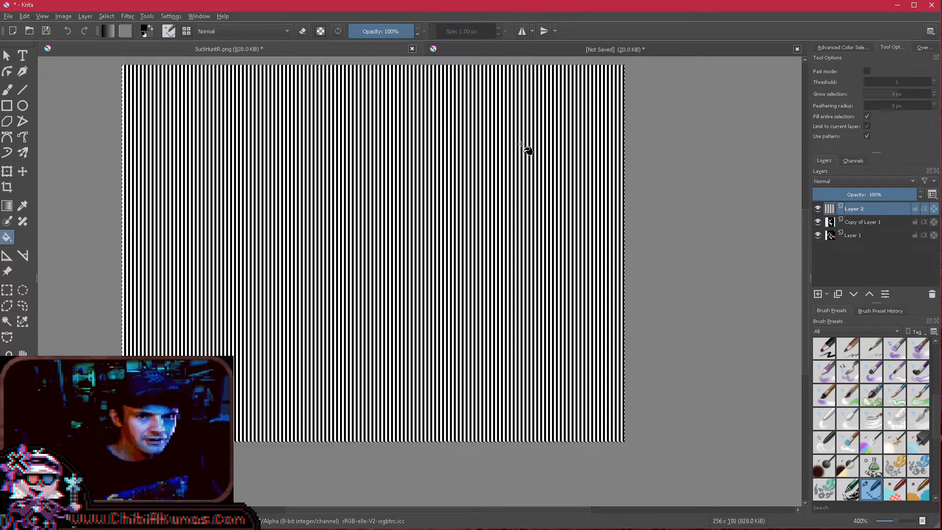
- Convert the vertical-stripe Layer 2 into a transparency mask
{"action": "right_click", "coordinate": [875, 213]}
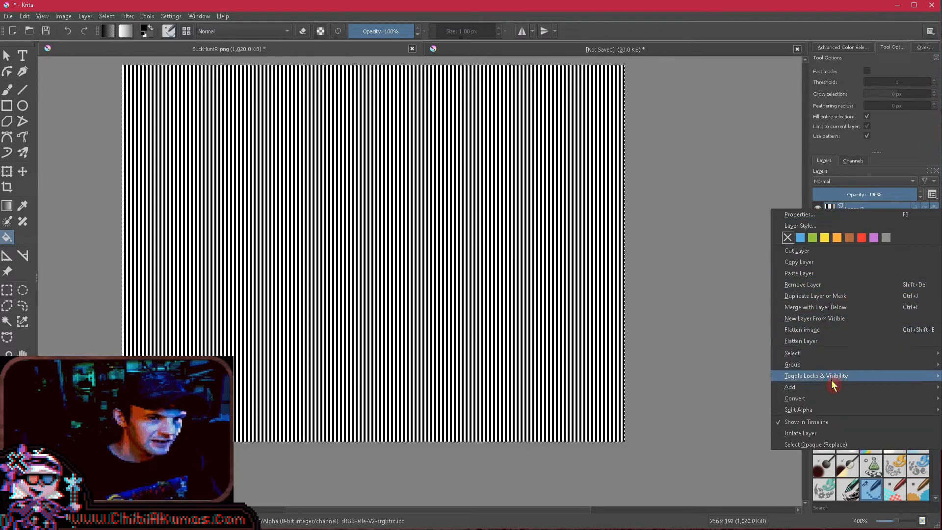
{"action": "mouse_move", "coordinate": [833, 387]}
{"action": "mouse_move", "coordinate": [810, 398]}
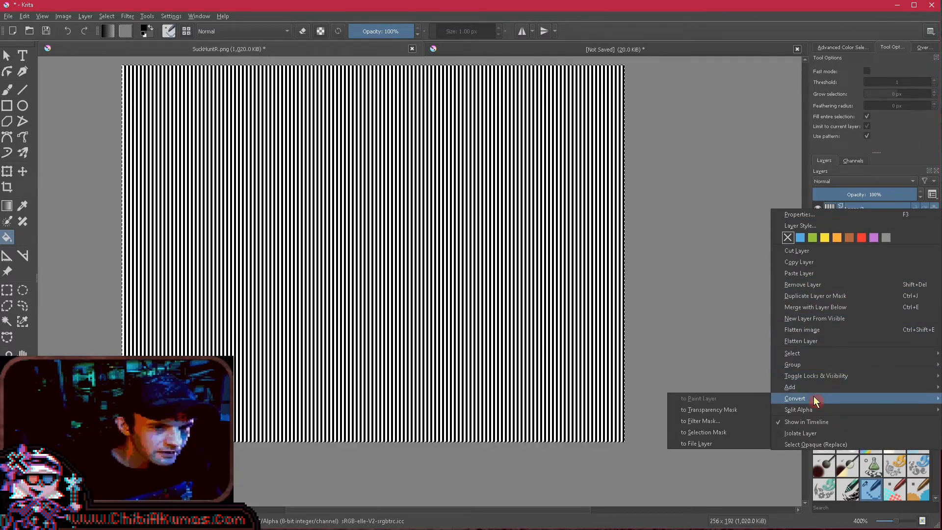
{"action": "left_click", "coordinate": [742, 414]}
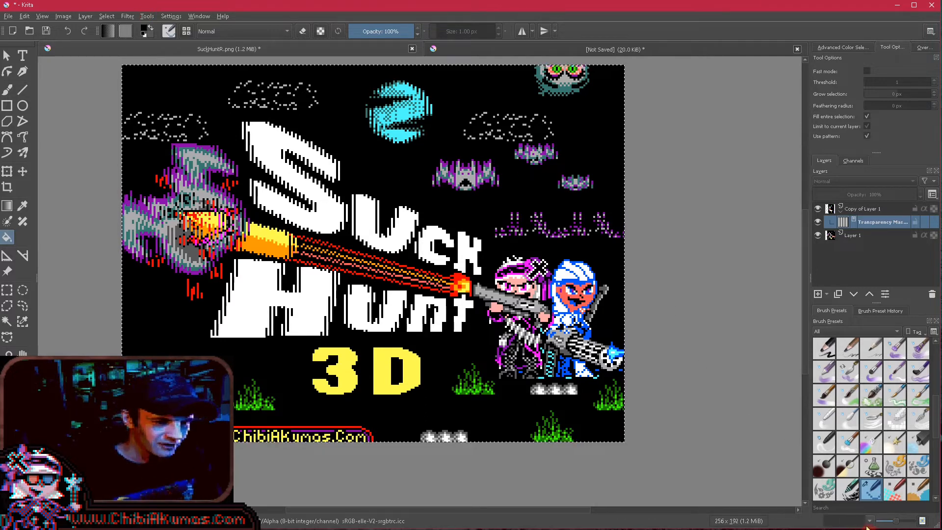
- Scale the SuckHuntR image to 400% in width and height with the Nearest Neighbor filter
{"action": "left_click", "coordinate": [843, 529]}
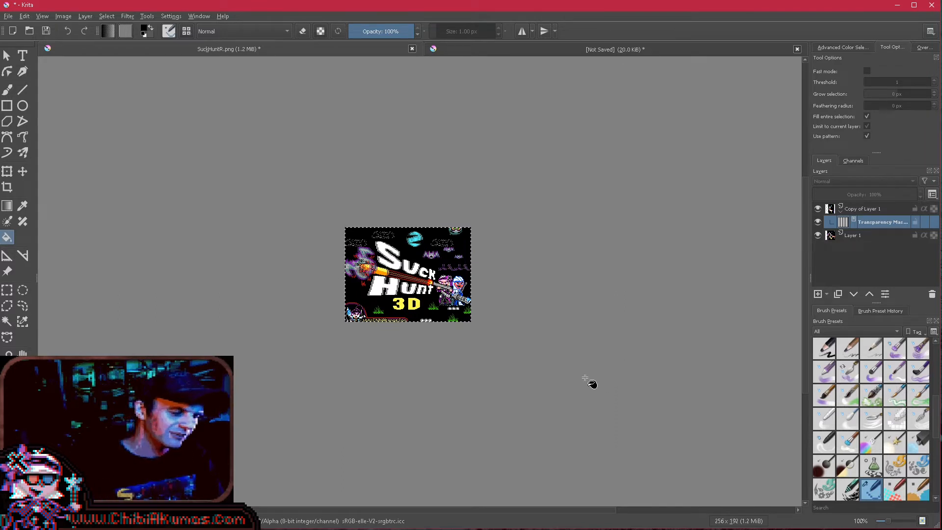
{"action": "mouse_move", "coordinate": [526, 294]}
{"action": "left_mouse_down"}
{"action": "mouse_move", "coordinate": [517, 299]}
{"action": "mouse_move", "coordinate": [529, 300]}
{"action": "left_mouse_up"}
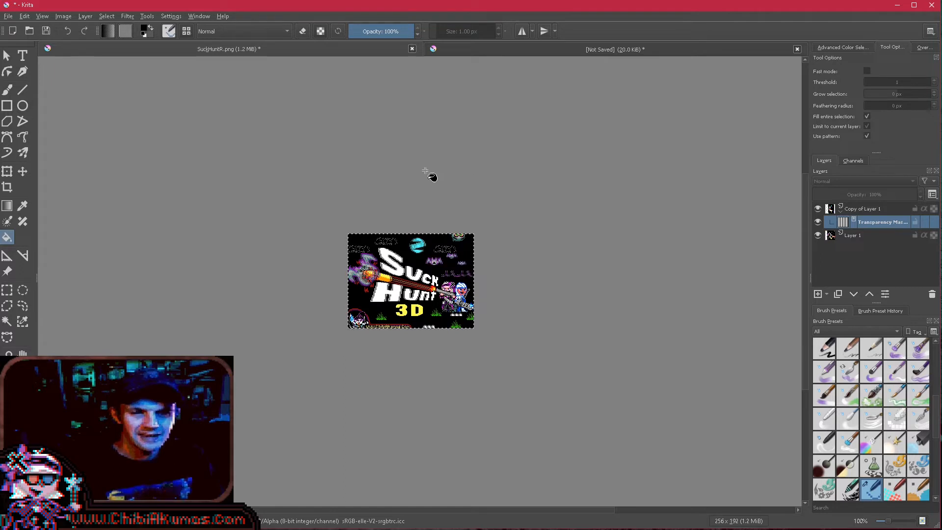
{"action": "left_click", "coordinate": [65, 16]}
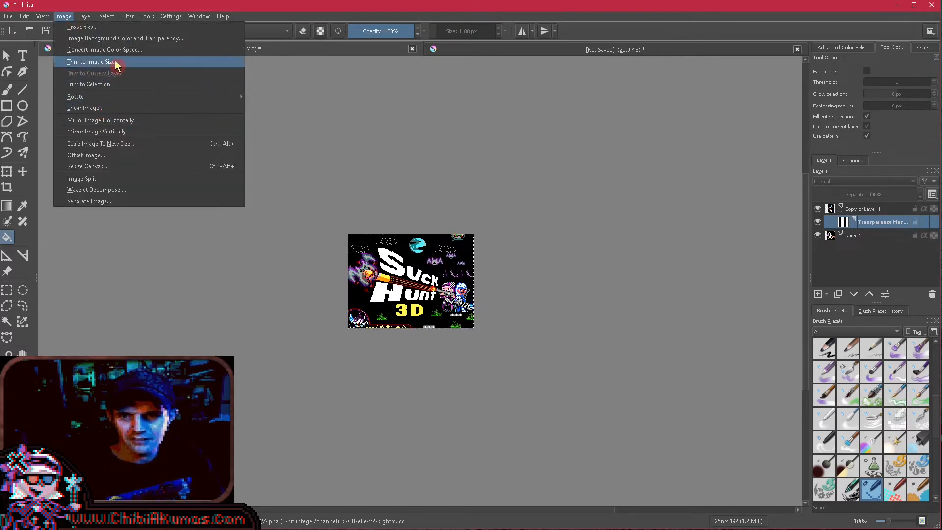
{"action": "left_click", "coordinate": [104, 144]}
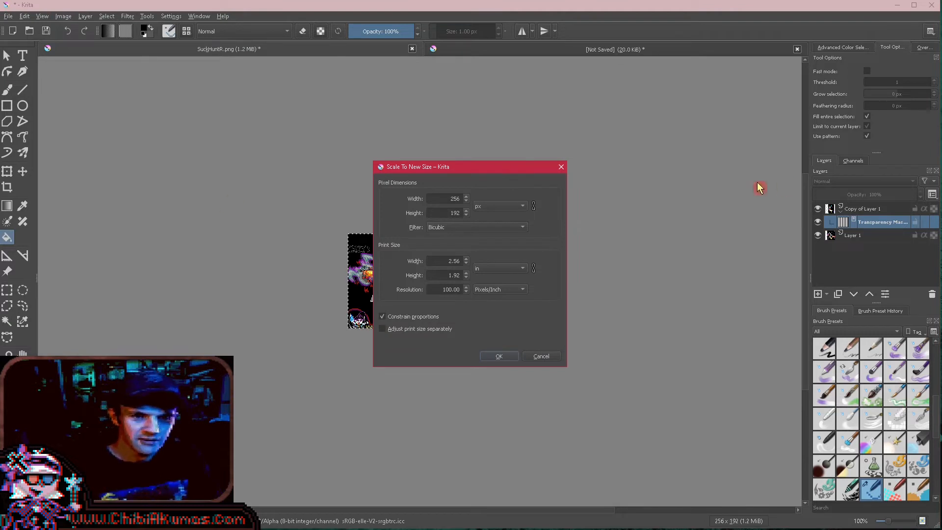
{"action": "left_click", "coordinate": [485, 206]}
{"action": "left_click", "coordinate": [480, 217]}
{"action": "double_click", "coordinate": [433, 198]}
{"action": "type", "text": "400"}
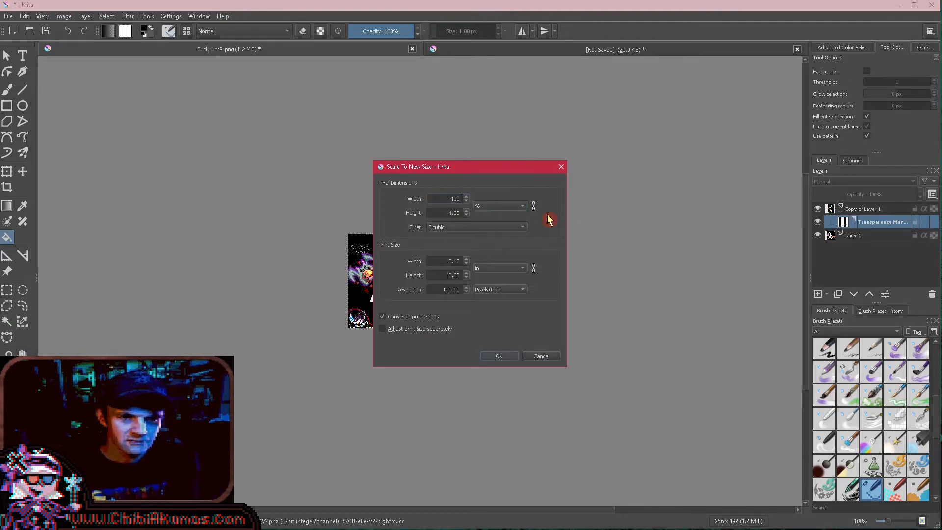
{"action": "left_click", "coordinate": [491, 227]}
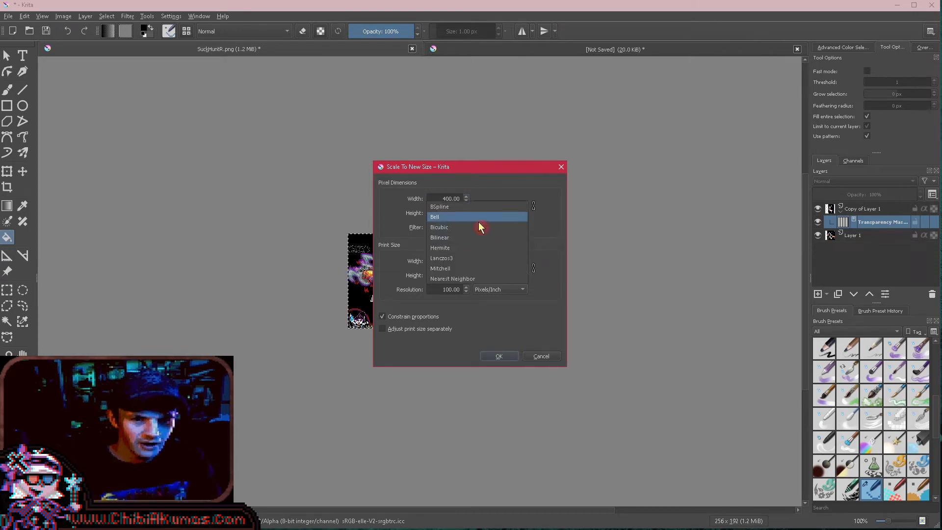
{"action": "left_click", "coordinate": [479, 278]}
{"action": "left_click", "coordinate": [515, 356]}
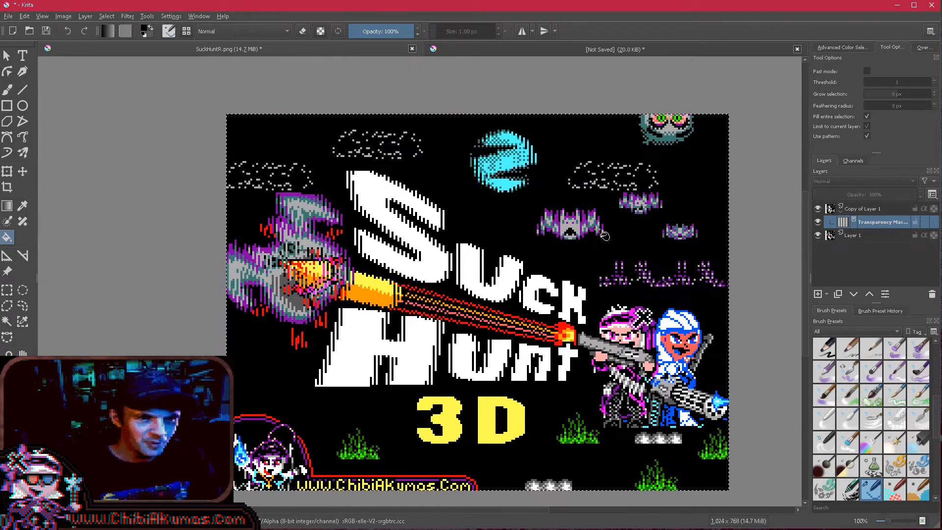
- Fill the transparency mask with the stripe pattern again on the enlarged image and inspect the interlaced artwork
{"action": "scroll", "coordinate": [409, 229], "scroll_direction": "up", "scroll_amount": 2}
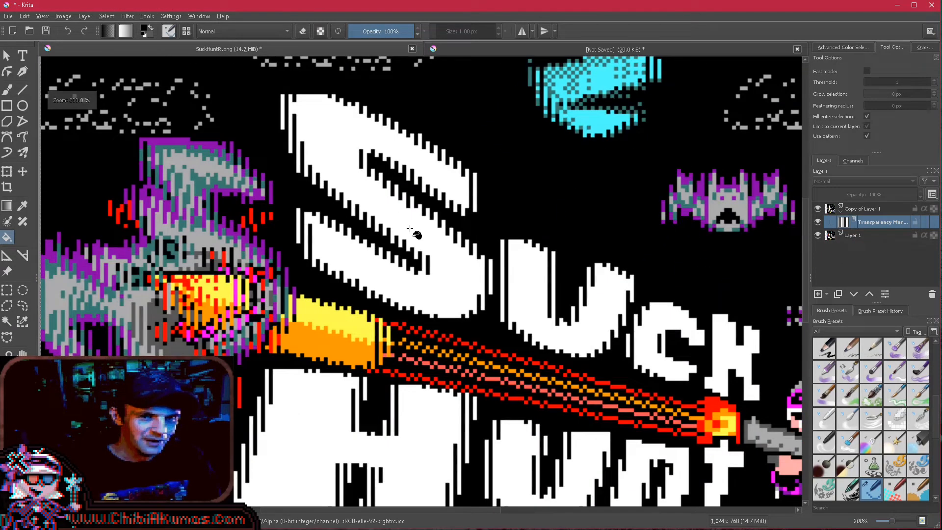
{"action": "scroll", "coordinate": [410, 229], "scroll_direction": "down", "scroll_amount": 3}
{"action": "scroll", "coordinate": [425, 253], "scroll_direction": "up", "scroll_amount": 1}
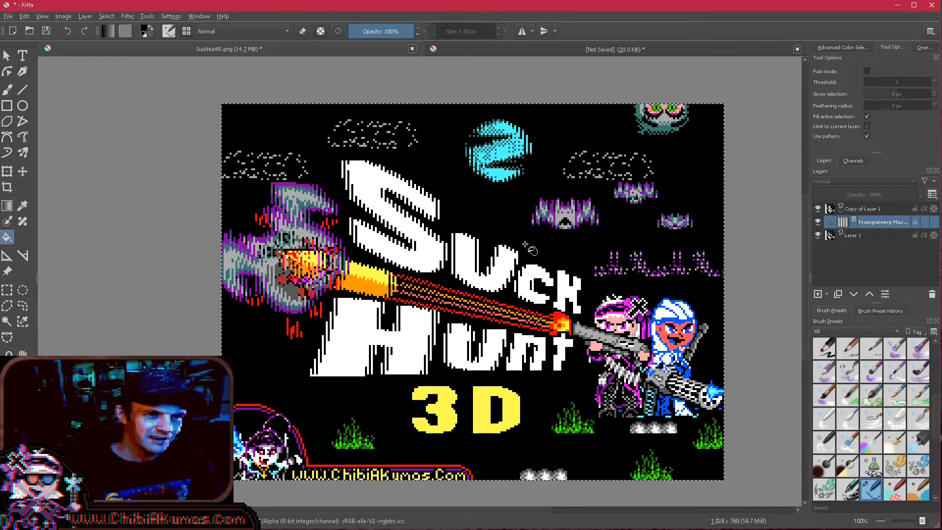
{"action": "left_click", "coordinate": [528, 248]}
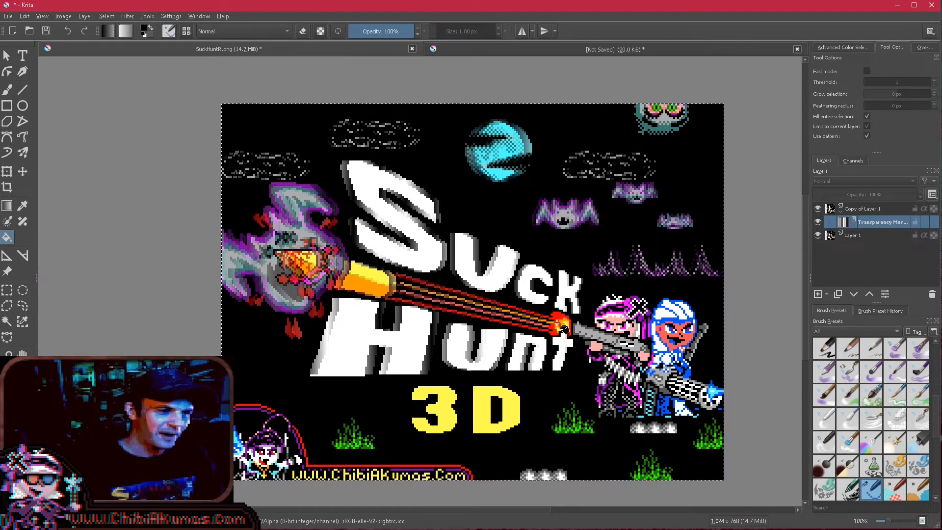
{"action": "scroll", "coordinate": [500, 313], "scroll_direction": "down", "scroll_amount": 1}
{"action": "scroll", "coordinate": [491, 314], "scroll_direction": "up", "scroll_amount": 1}
{"action": "scroll", "coordinate": [491, 315], "scroll_direction": "down", "scroll_amount": 1}
{"action": "scroll", "coordinate": [486, 316], "scroll_direction": "up", "scroll_amount": 1}
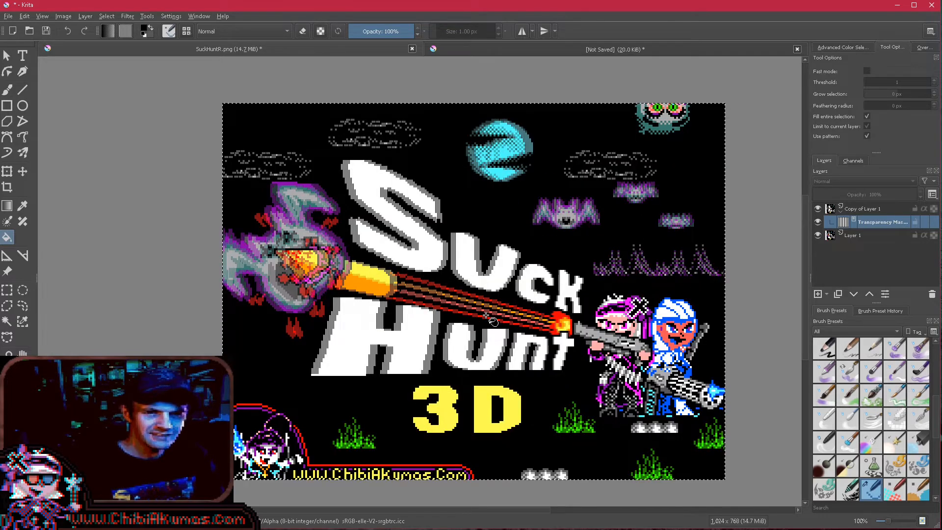
{"action": "scroll", "coordinate": [493, 321], "scroll_direction": "down", "scroll_amount": 1}
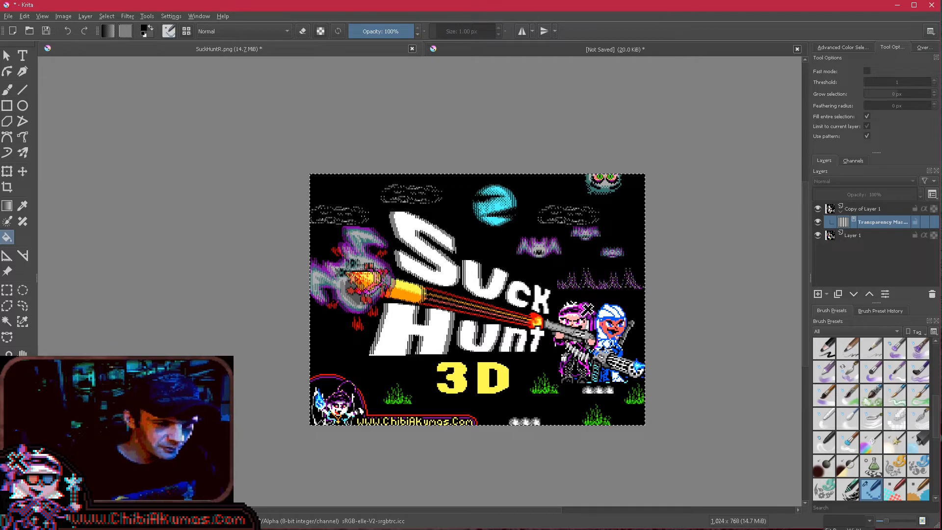
{"action": "key", "text": "1"}
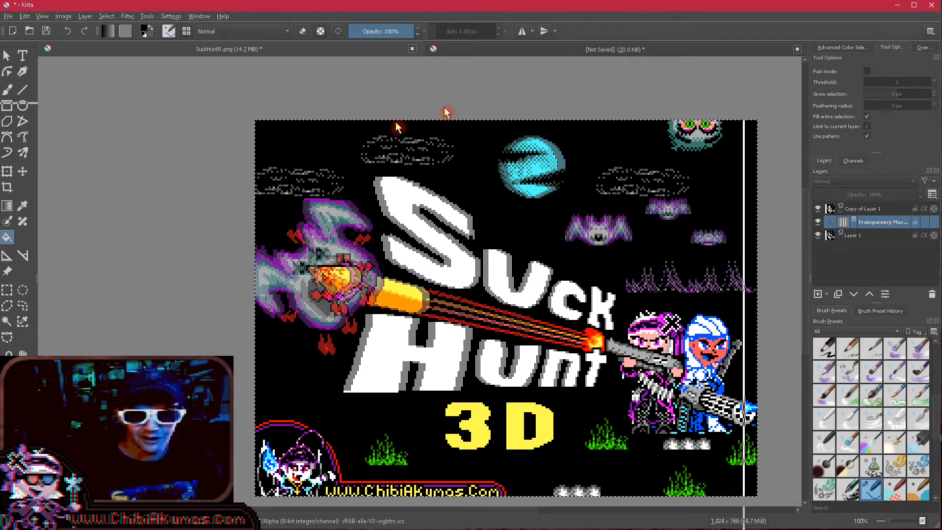
- Switch to StereoPhoto Maker and view the SuckHunt3D.mpo image as a red/cyan anaglyph
{"action": "left_click", "coordinate": [898, 5]}
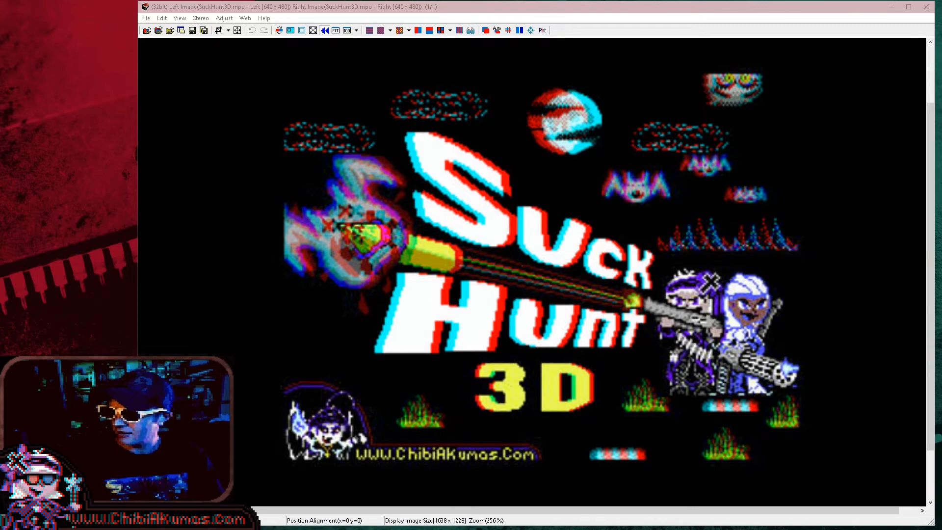
{"action": "left_click_drag", "start_coordinate": [343, 529], "coordinate": [604, 13]}
{"action": "left_click_drag", "start_coordinate": [448, 275], "coordinate": [423, 272]}
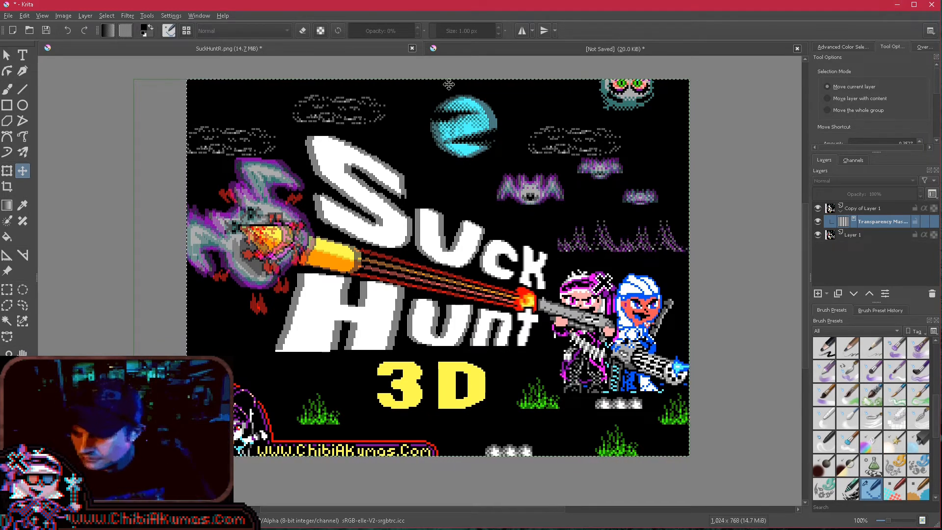
- Browse in File Explorer to the DCIM\100NIN03 folder on the USB drive that holds the 3DS photos
{"action": "left_click_drag", "start_coordinate": [941, 55], "coordinate": [574, 53]}
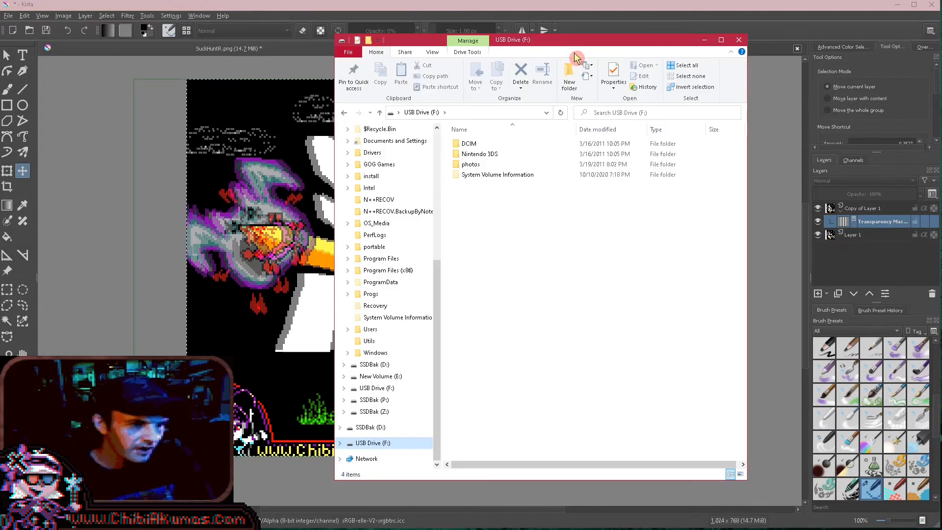
{"action": "left_click", "coordinate": [480, 145]}
{"action": "double_click", "coordinate": [482, 145]}
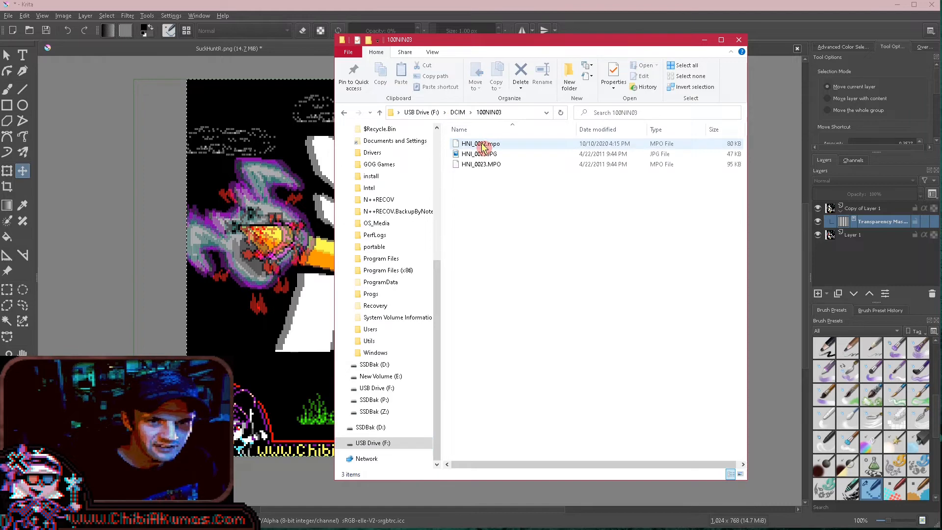
{"action": "key", "text": "alt+Tab"}
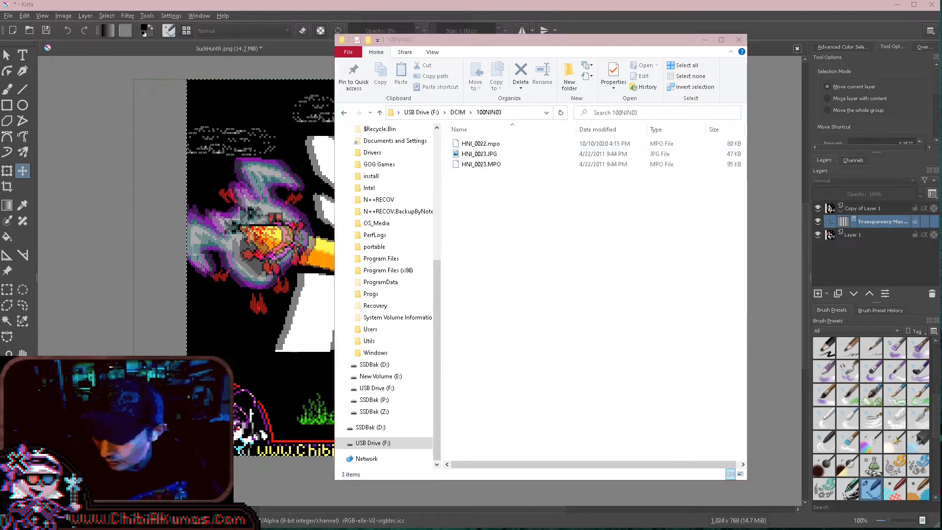
- View HNI_0022.mpo and HNI_0023.MPO from the USB drive in StereoPhoto Maker, showing HNI_0023.MPO side by side
{"action": "left_click_drag", "start_coordinate": [647, 6], "coordinate": [626, 179]}
{"action": "left_click", "coordinate": [583, 35]}
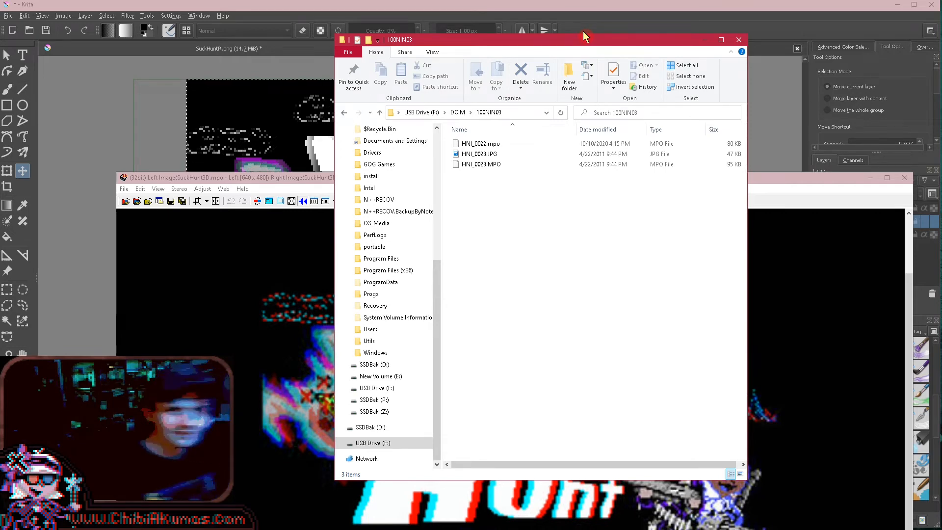
{"action": "double_click", "coordinate": [483, 165]}
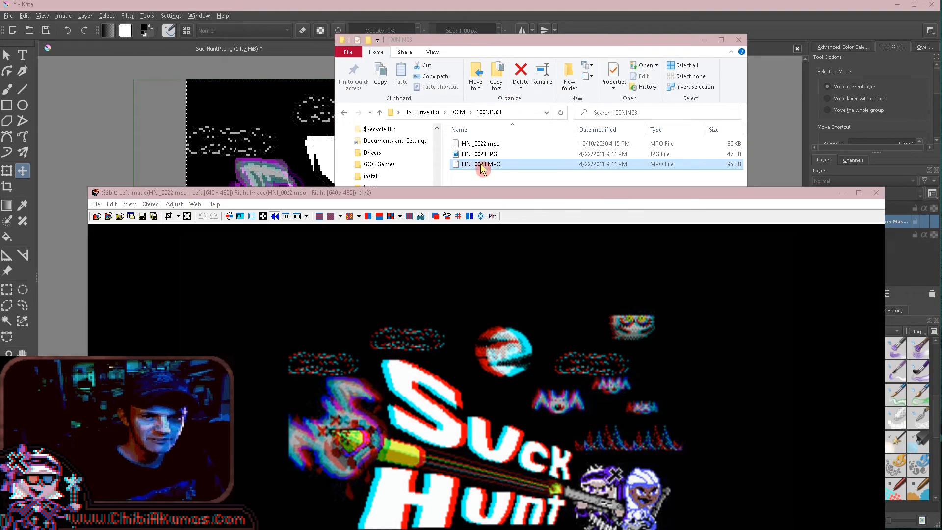
{"action": "left_click", "coordinate": [442, 253]}
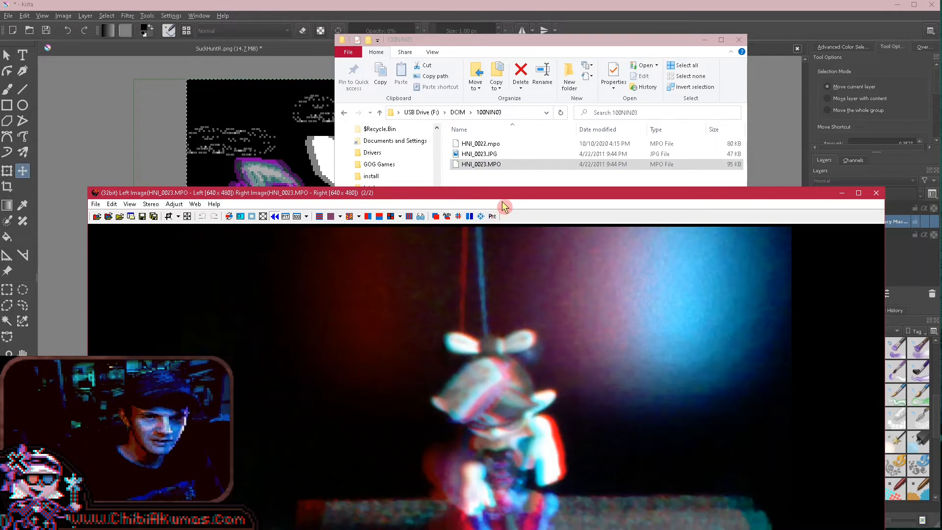
{"action": "left_click_drag", "start_coordinate": [506, 189], "coordinate": [500, 12]}
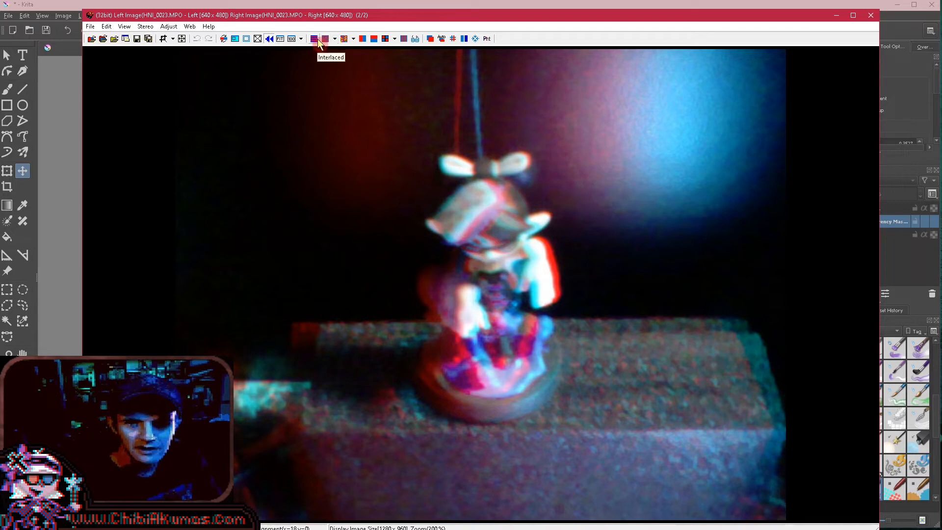
{"action": "left_click", "coordinate": [363, 39]}
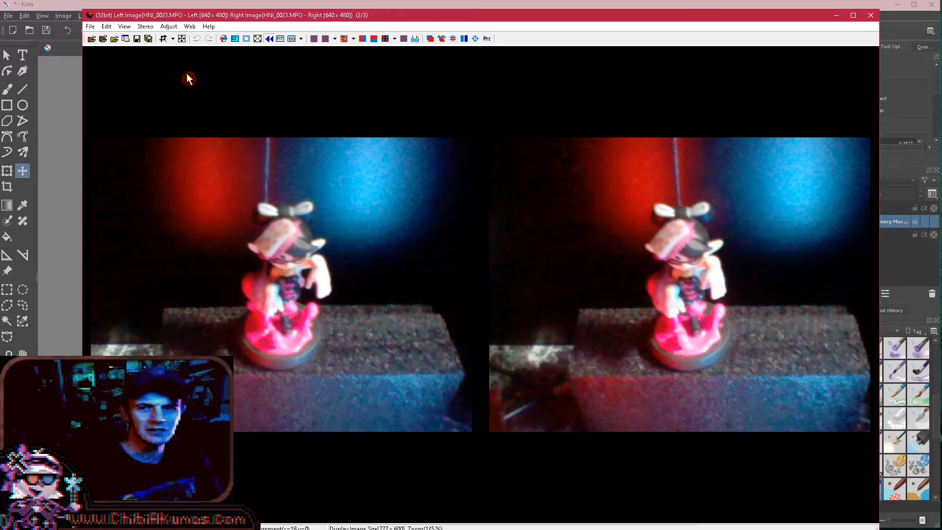
- Open SuckHuntL.png from D:\20201010\3d as the left image and SuckHuntR.png as its right stereo pair
{"action": "left_click", "coordinate": [91, 26]}
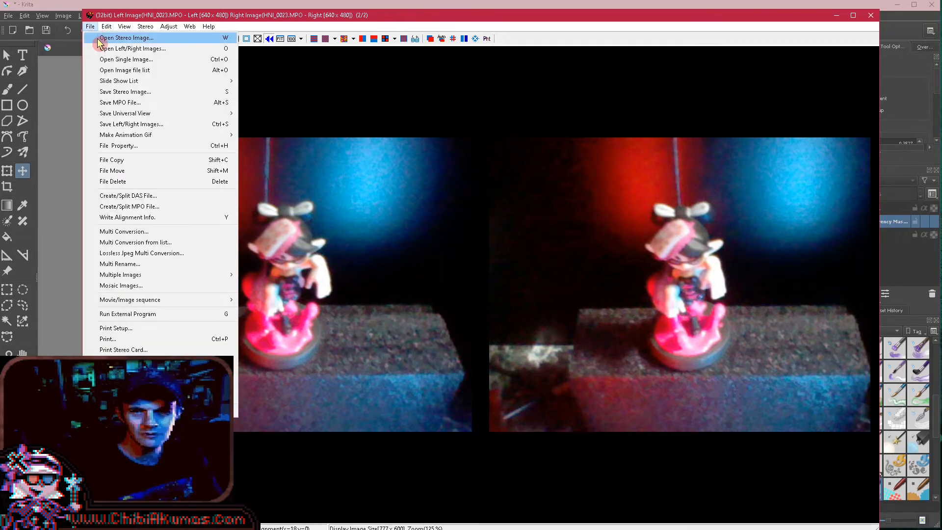
{"action": "left_click", "coordinate": [127, 49]}
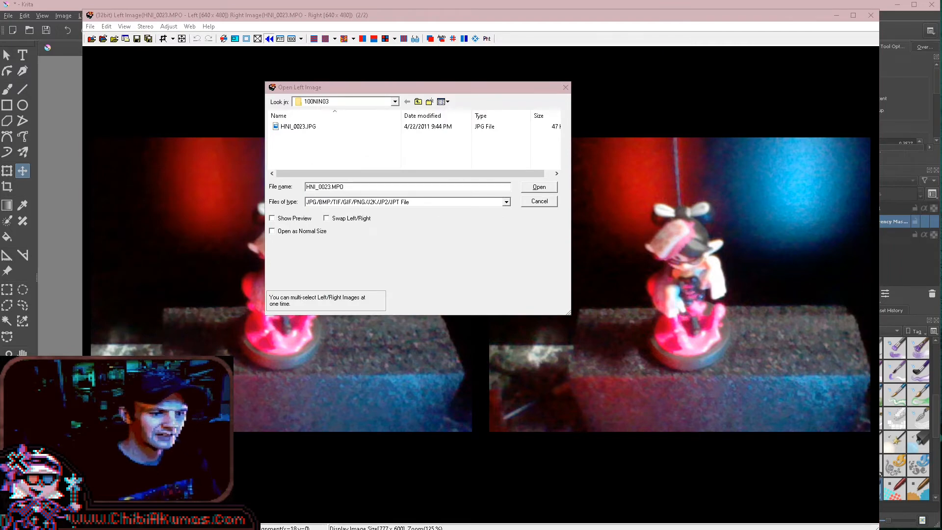
{"action": "left_click_drag", "start_coordinate": [941, 262], "coordinate": [726, 276]}
{"action": "left_click", "coordinate": [667, 420]}
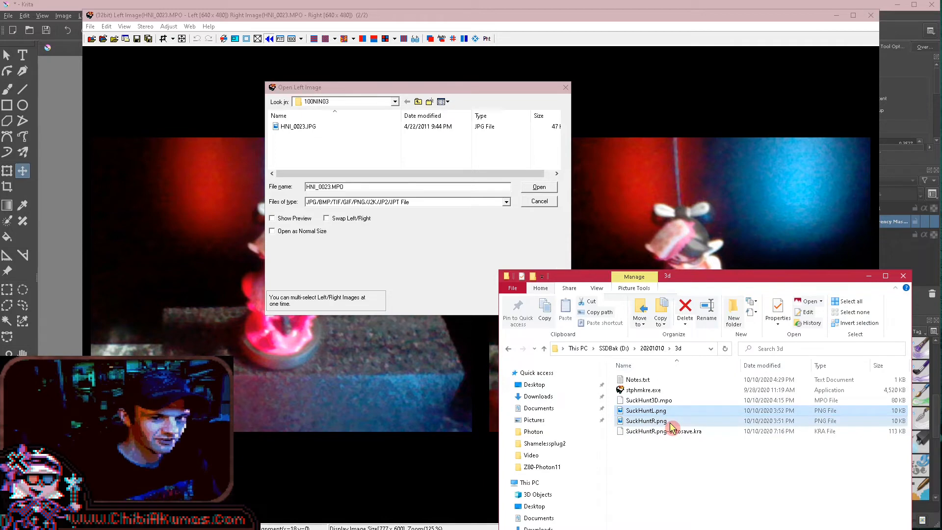
{"action": "left_click", "coordinate": [697, 348]}
{"action": "left_click", "coordinate": [455, 191]}
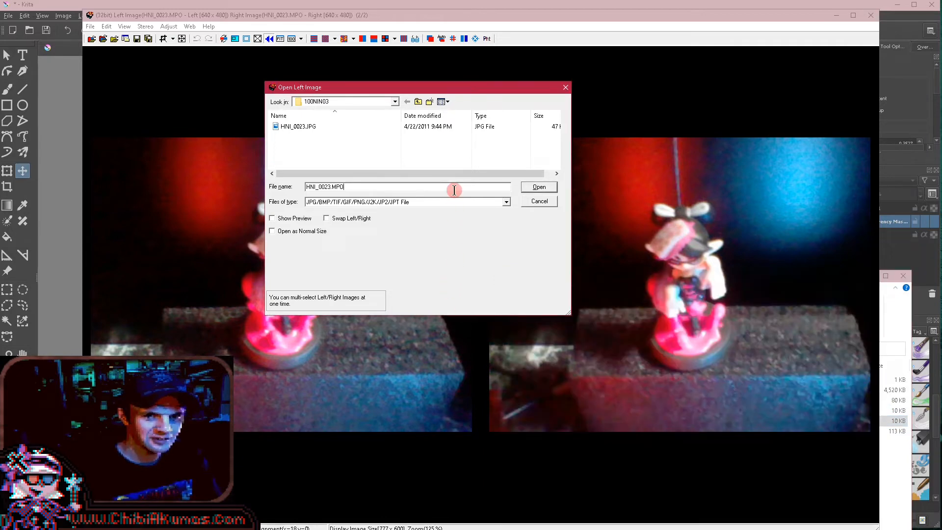
{"action": "key", "text": "Return"}
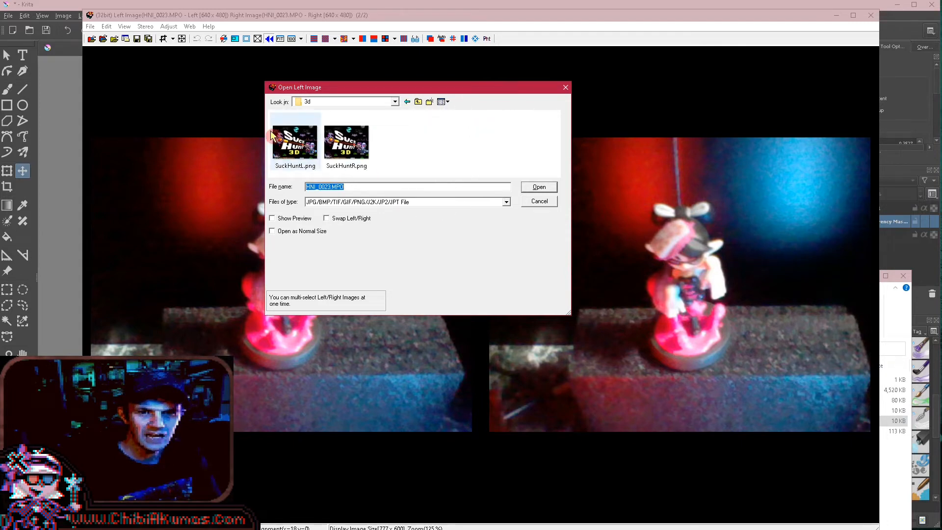
{"action": "double_click", "coordinate": [289, 144]}
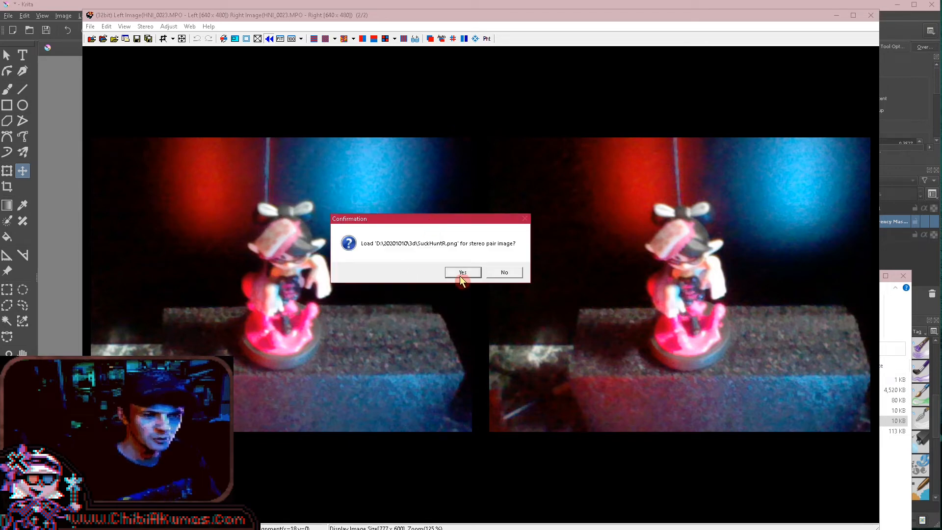
{"action": "left_click", "coordinate": [463, 273]}
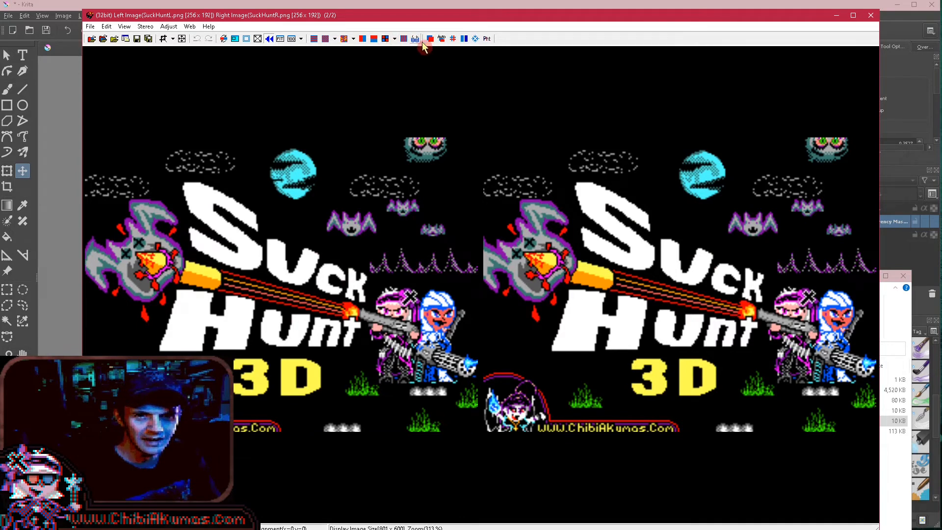
- Display the SuckHuntL.png and SuckHuntR.png stereo pair as a red/cyan anaglyph
{"action": "left_click", "coordinate": [395, 39]}
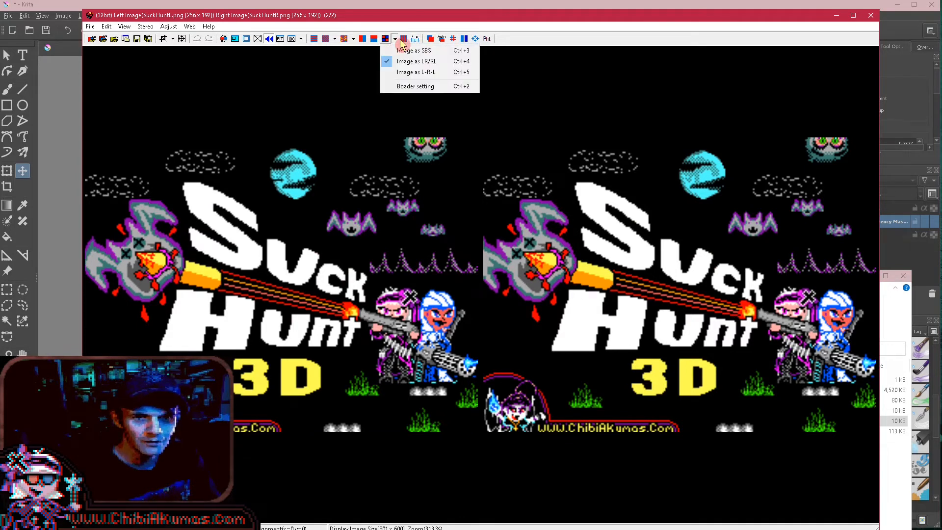
{"action": "left_click", "coordinate": [354, 39]}
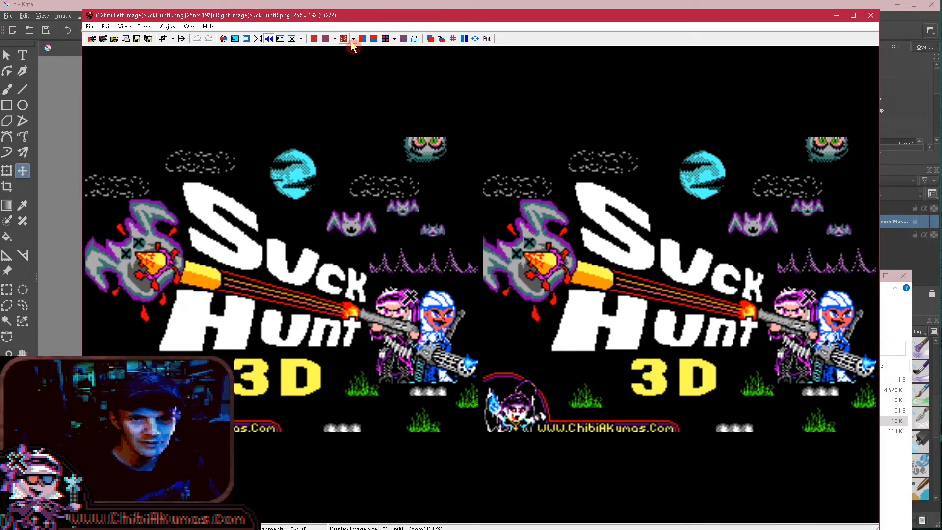
{"action": "left_click", "coordinate": [353, 40]}
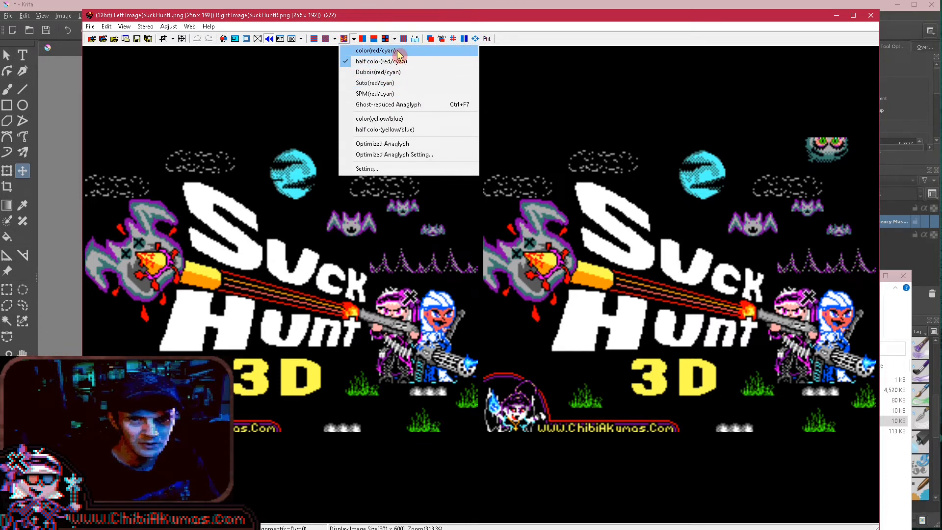
{"action": "left_click", "coordinate": [344, 43]}
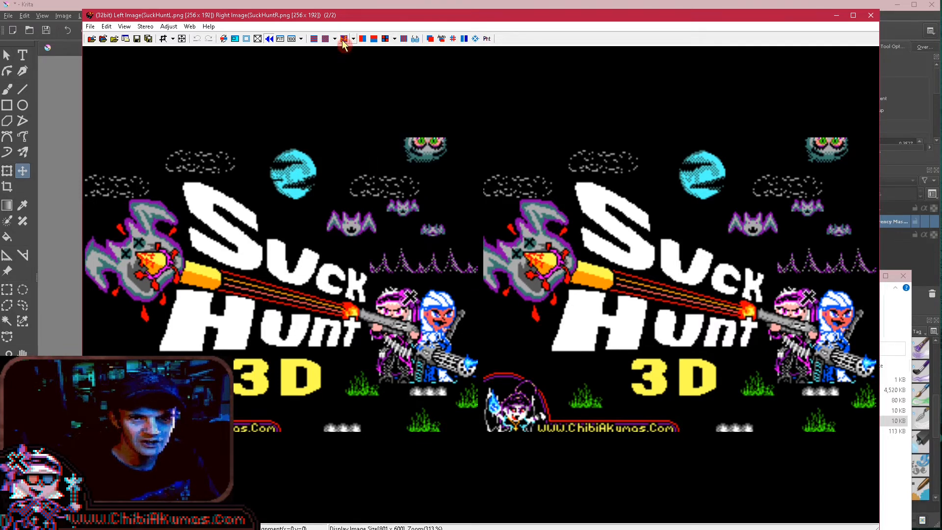
{"action": "left_click", "coordinate": [344, 43]}
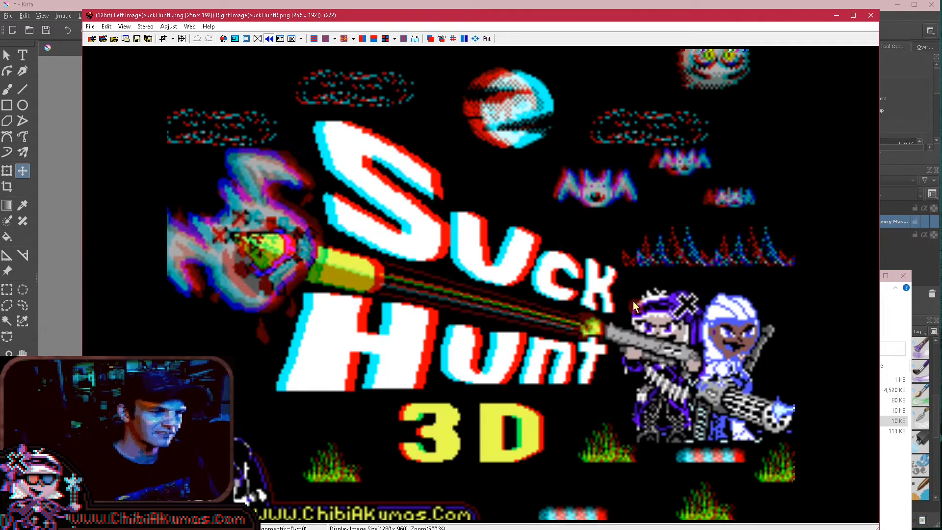
- Set the MPO save options to the Nintendo 3DS format and leave the save dialog without saving
{"action": "left_click", "coordinate": [91, 26]}
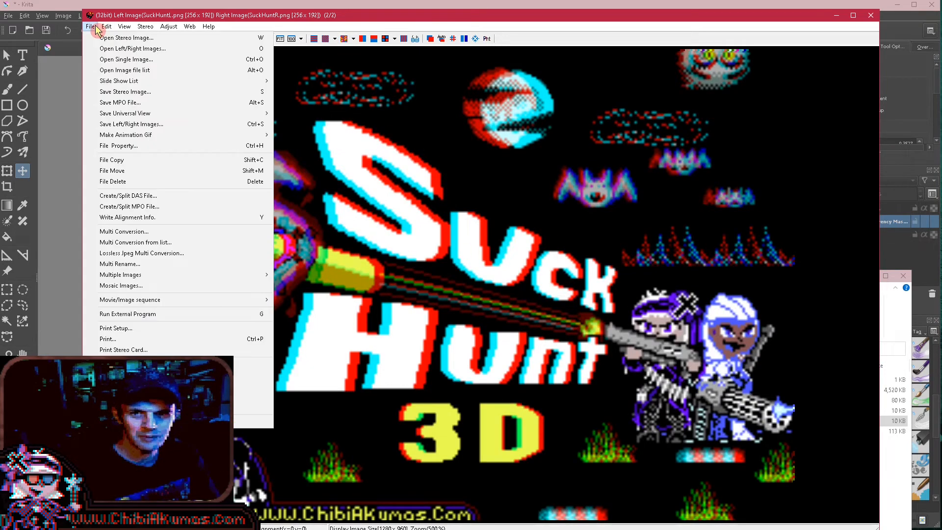
{"action": "left_click", "coordinate": [158, 103]}
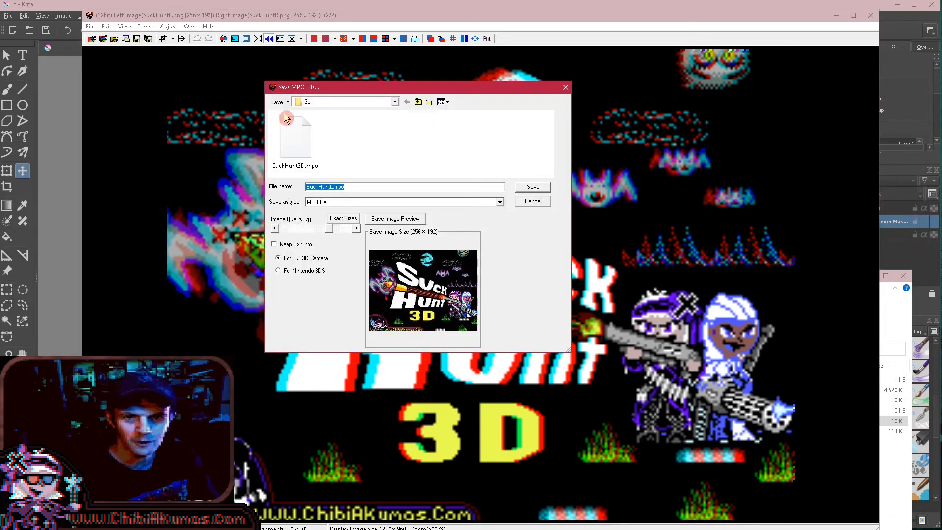
{"action": "left_click", "coordinate": [317, 271]}
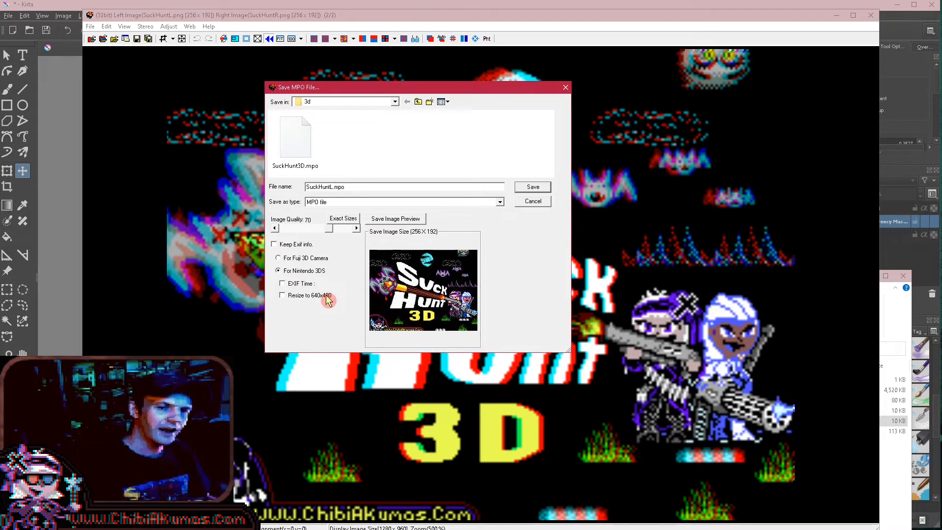
{"action": "left_click", "coordinate": [543, 203]}
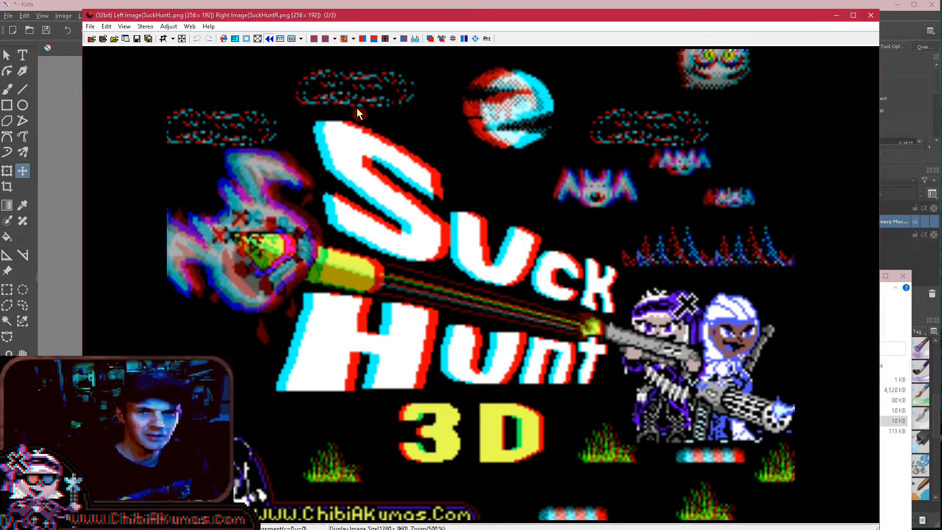
- Open the formatting settings for the stereo pair and set the canvas size to 400 × 240
{"action": "left_click", "coordinate": [128, 27]}
{"action": "left_click", "coordinate": [122, 27]}
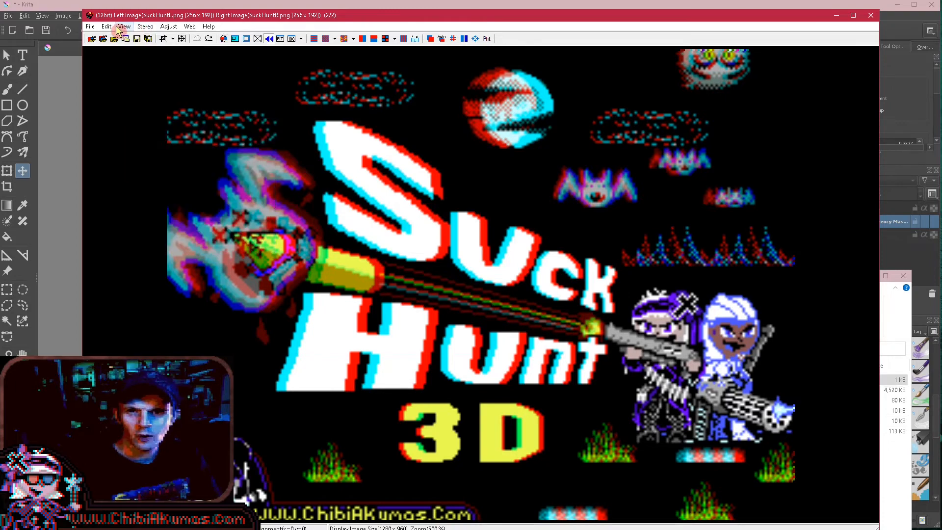
{"action": "left_click", "coordinate": [121, 28]}
{"action": "mouse_move", "coordinate": [115, 27]}
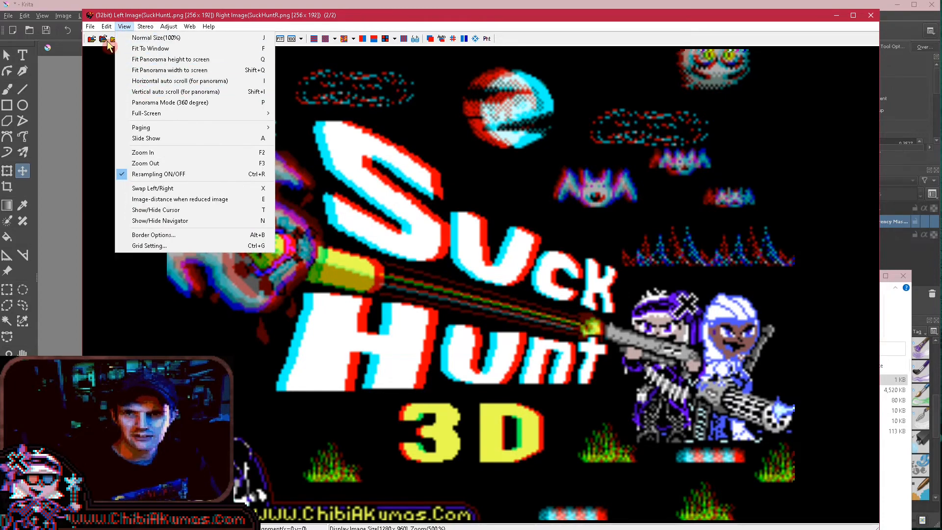
{"action": "left_click", "coordinate": [138, 110]}
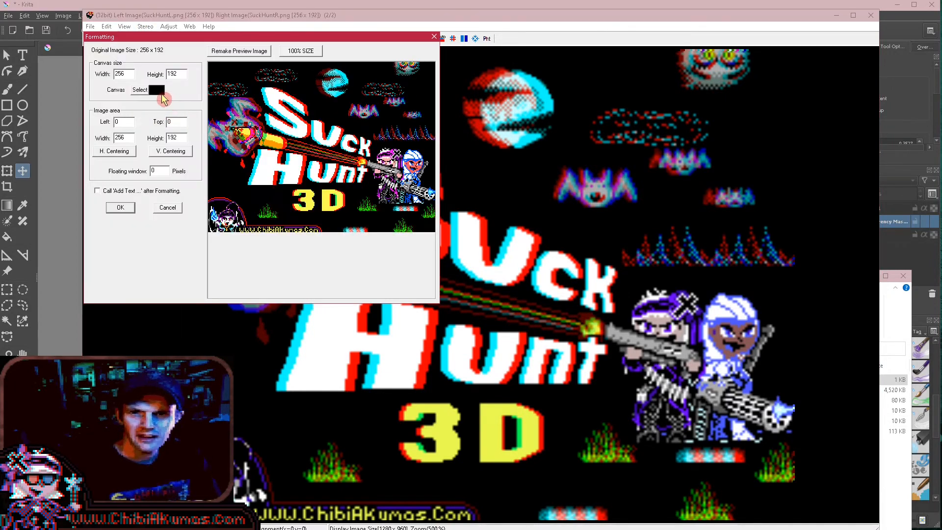
{"action": "double_click", "coordinate": [122, 137]}
{"action": "double_click", "coordinate": [183, 137]}
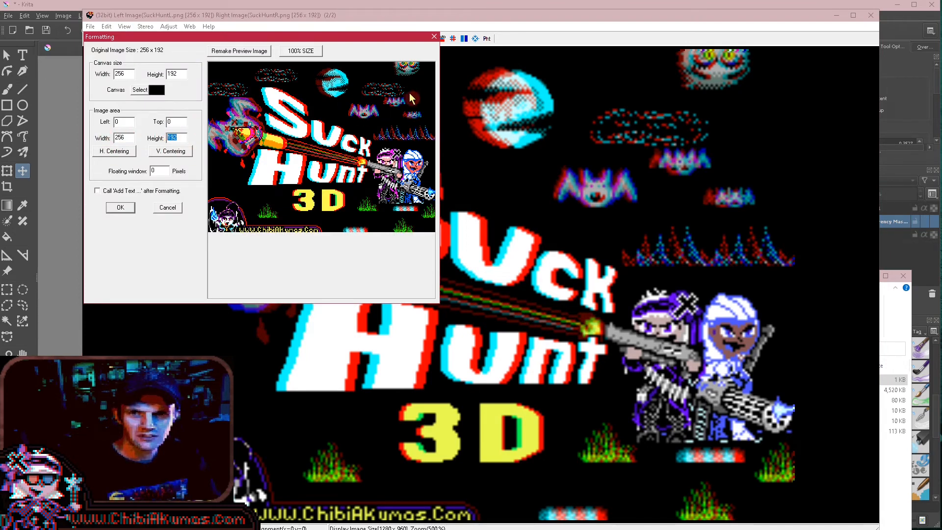
{"action": "double_click", "coordinate": [133, 75]}
{"action": "type", "text": "400"}
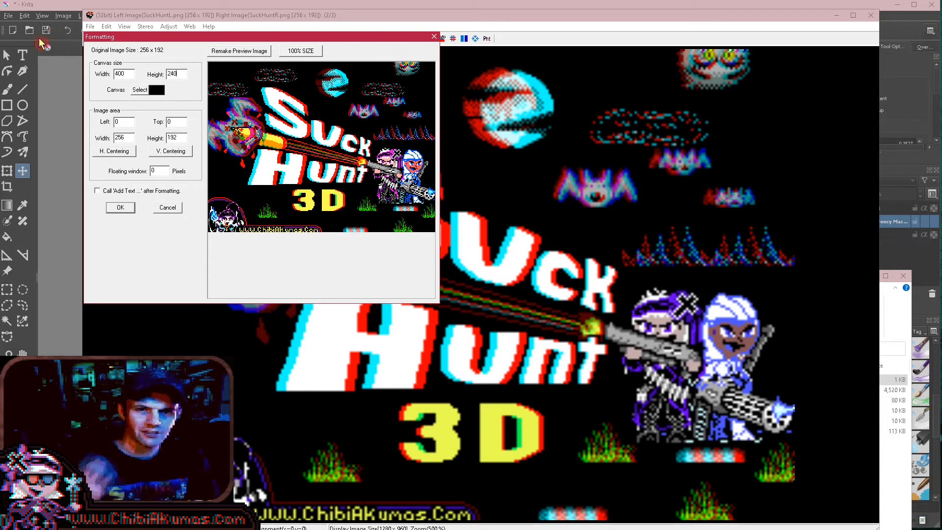
- Centre the image horizontally and vertically on the canvas and apply the formatting
{"action": "left_click", "coordinate": [120, 151]}
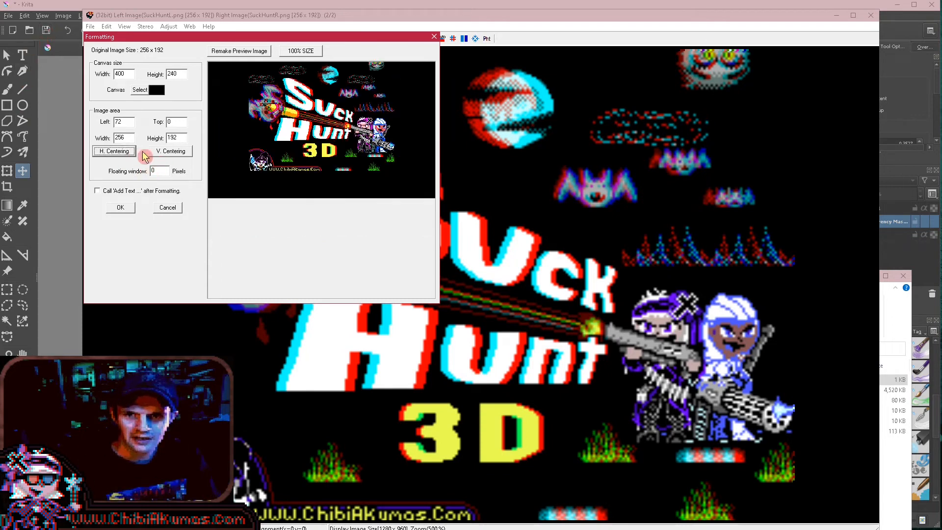
{"action": "left_click", "coordinate": [179, 152]}
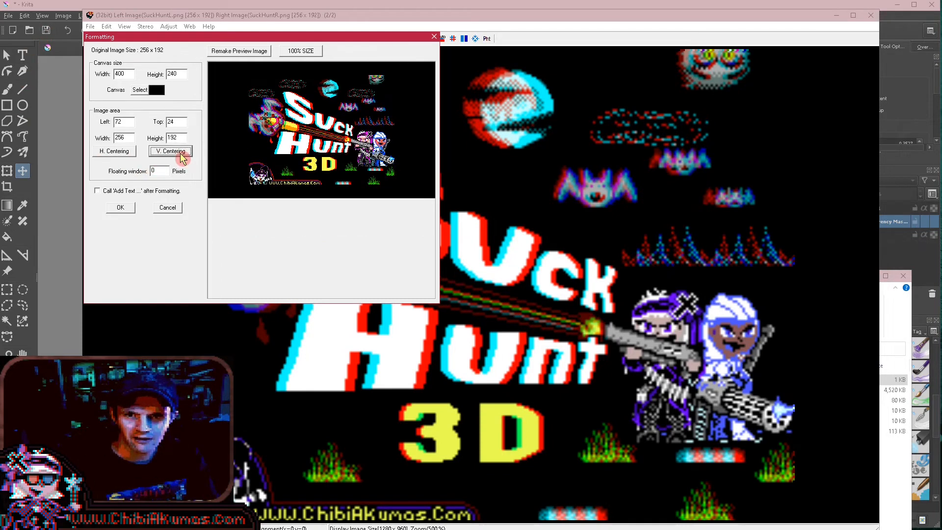
{"action": "left_click", "coordinate": [131, 207]}
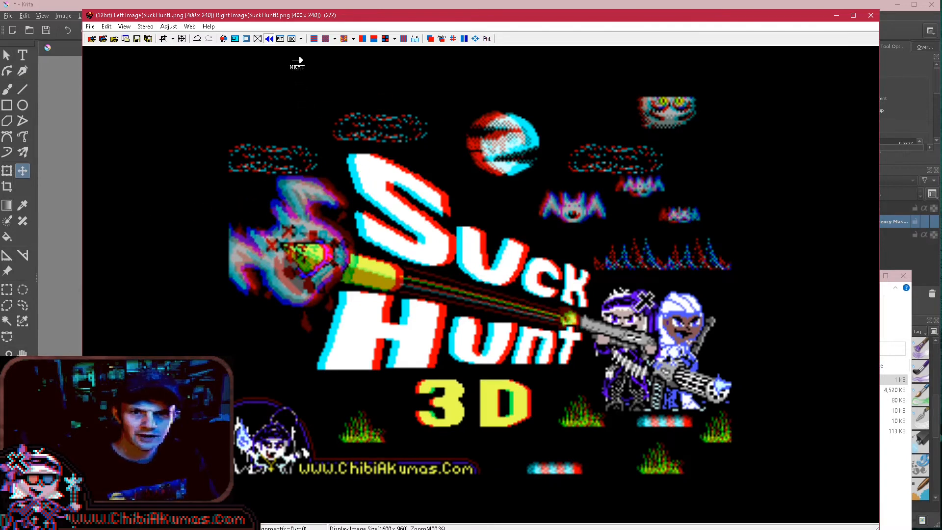
- Show the reformatted pair side by side and start saving it as an MPO file
{"action": "left_click", "coordinate": [362, 42]}
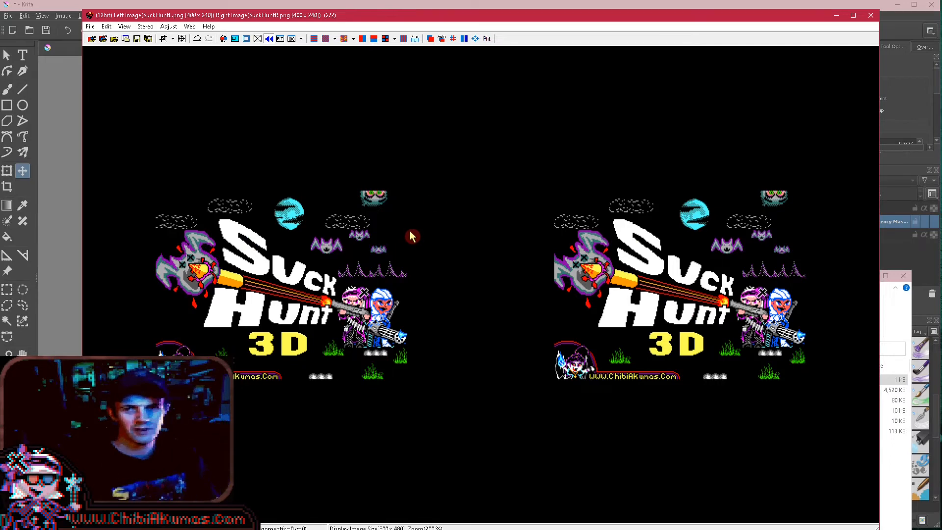
{"action": "left_click", "coordinate": [90, 26]}
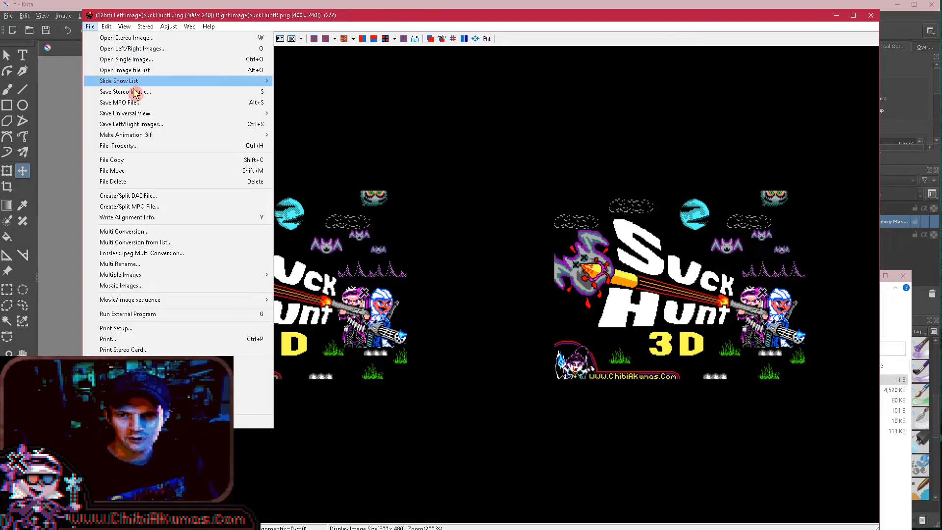
{"action": "left_click", "coordinate": [181, 102]}
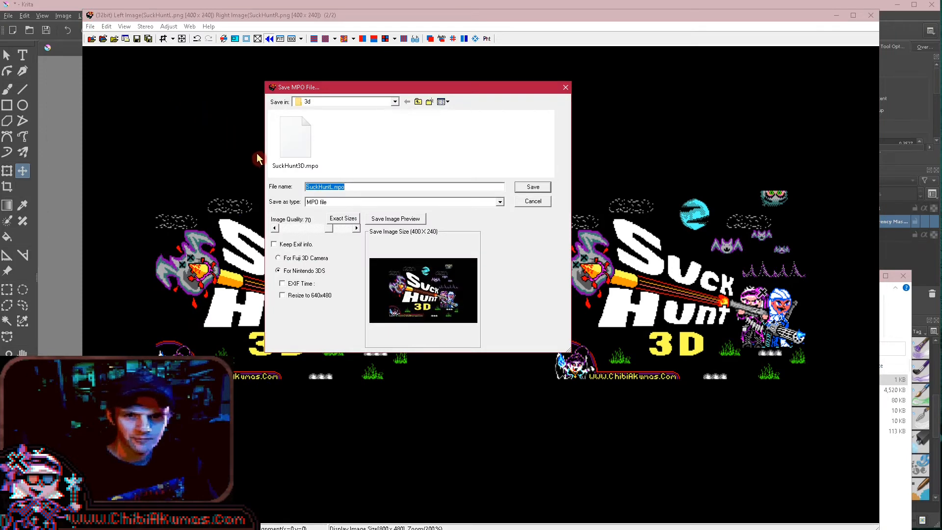
- Point the MPO save to the USB drive's DCIM\100NIN03 folder, using the folder path copied from File Explorer
{"action": "left_click", "coordinate": [613, 529]}
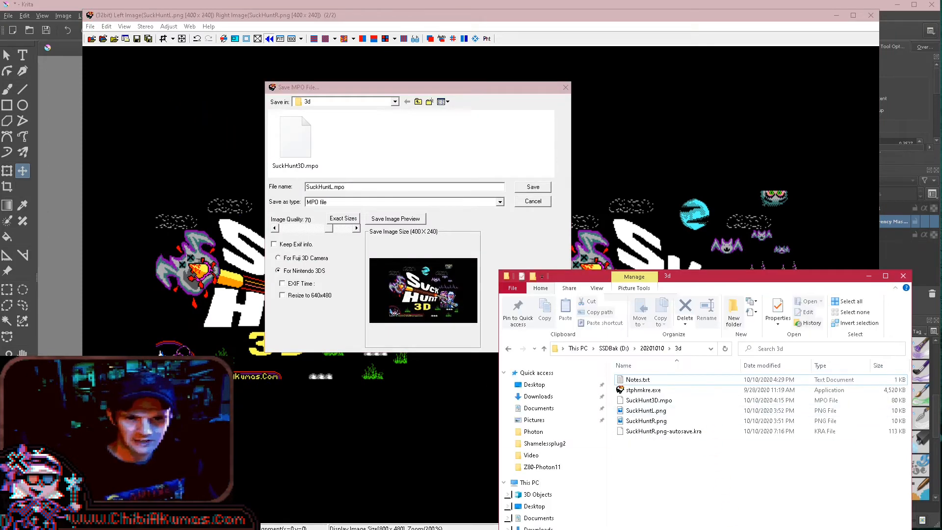
{"action": "key", "text": "alt+Tab"}
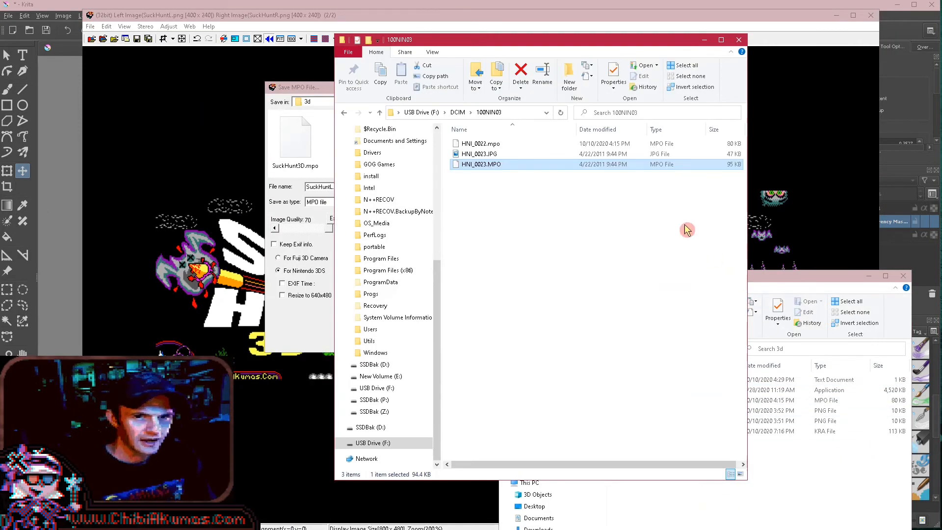
{"action": "left_click", "coordinate": [525, 116]}
{"action": "key", "text": "ctrl+c"}
{"action": "key", "text": "alt+Tab"}
{"action": "key", "text": "ctrl+v"}
{"action": "key", "text": "Return"}
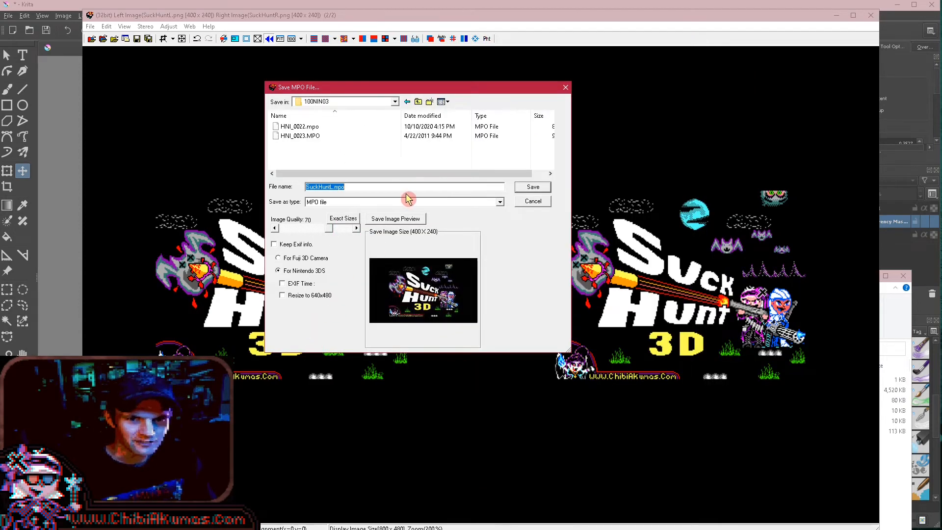
- Save the stereo pair under the file name HNI_0024.MPO, based on the existing HNI_0023.MPO name
{"action": "left_click", "coordinate": [292, 139]}
{"action": "left_click", "coordinate": [329, 186]}
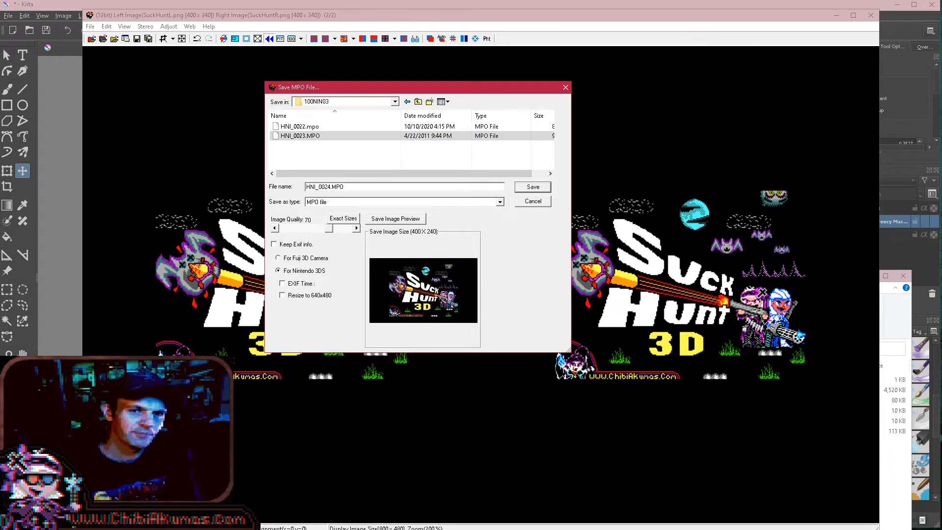
{"action": "key", "text": "Return"}
- Close the 3d folder window, switch to Krita and hide the transparency mask under Copy of Layer 1
{"action": "left_click", "coordinate": [691, 529]}
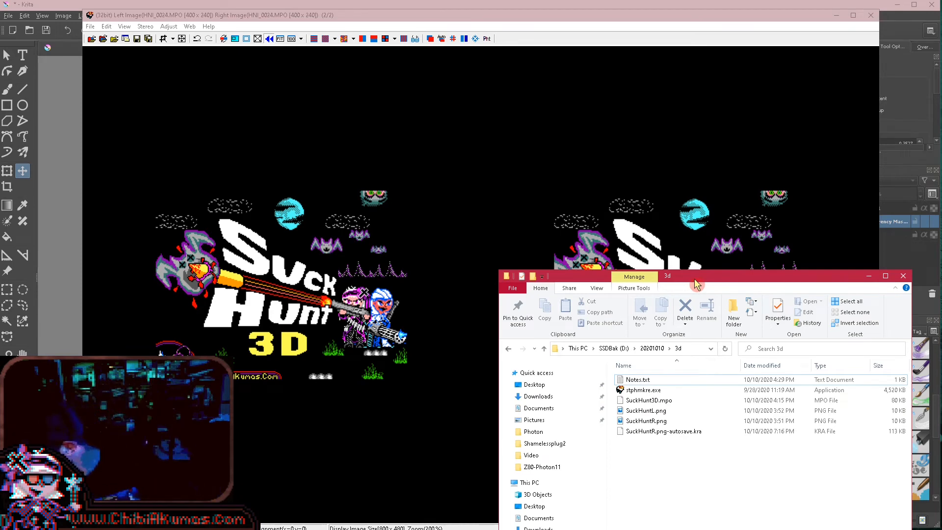
{"action": "key", "text": "alt+F4"}
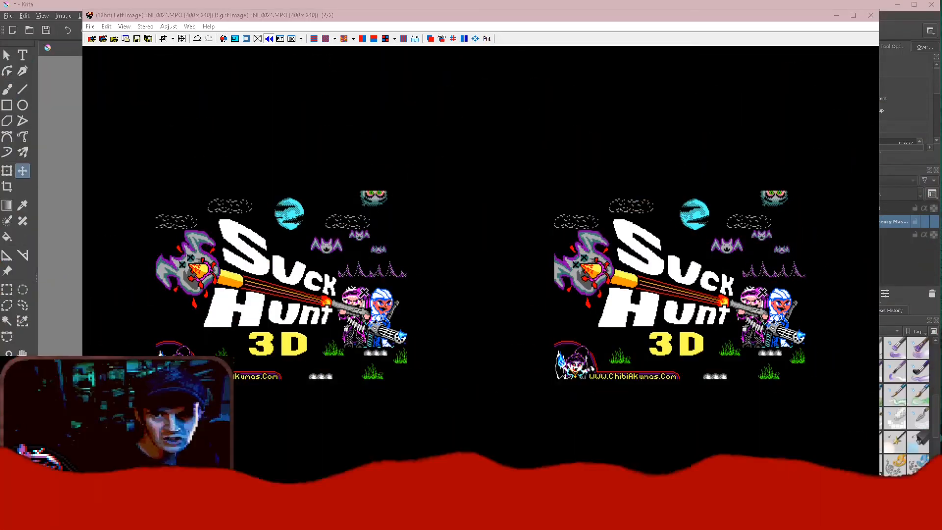
{"action": "left_click", "coordinate": [39, 6]}
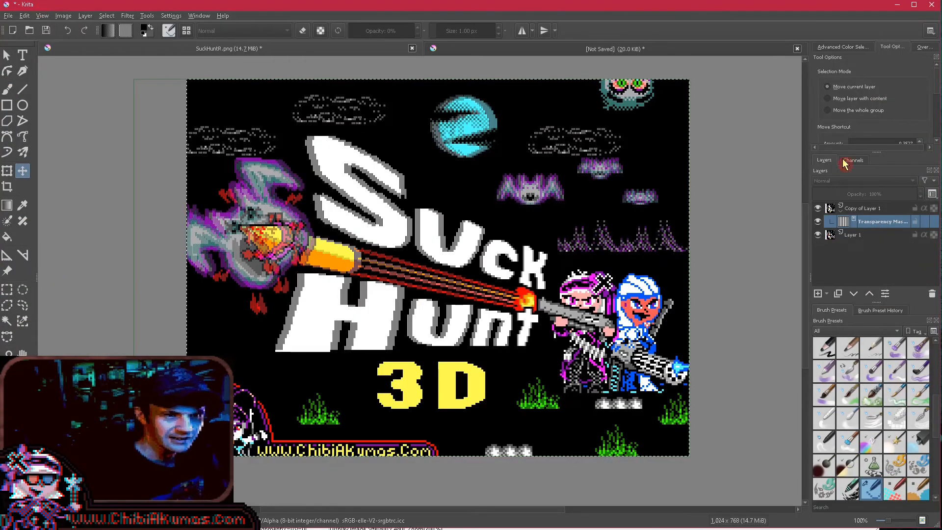
- Turn off the blue and green channels in the layer properties of Copy of Layer 1
{"action": "right_click", "coordinate": [844, 211]}
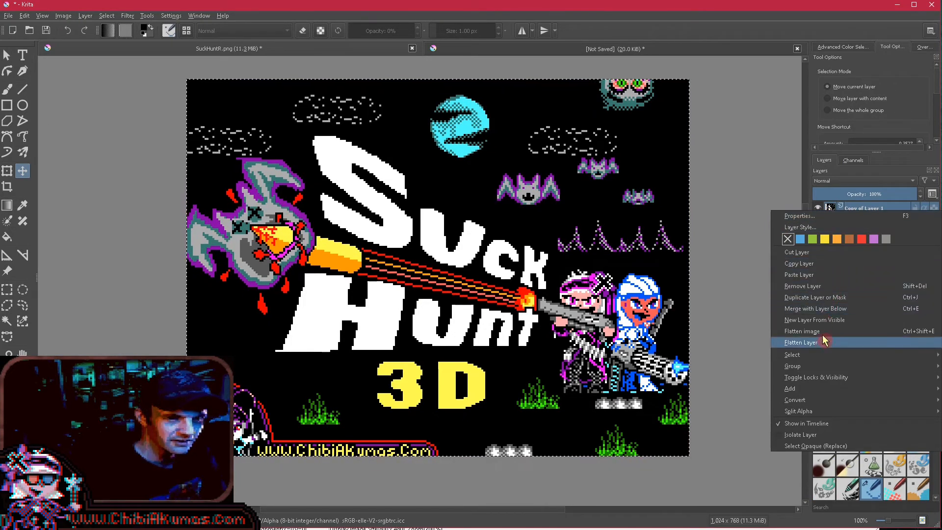
{"action": "left_click", "coordinate": [787, 244]}
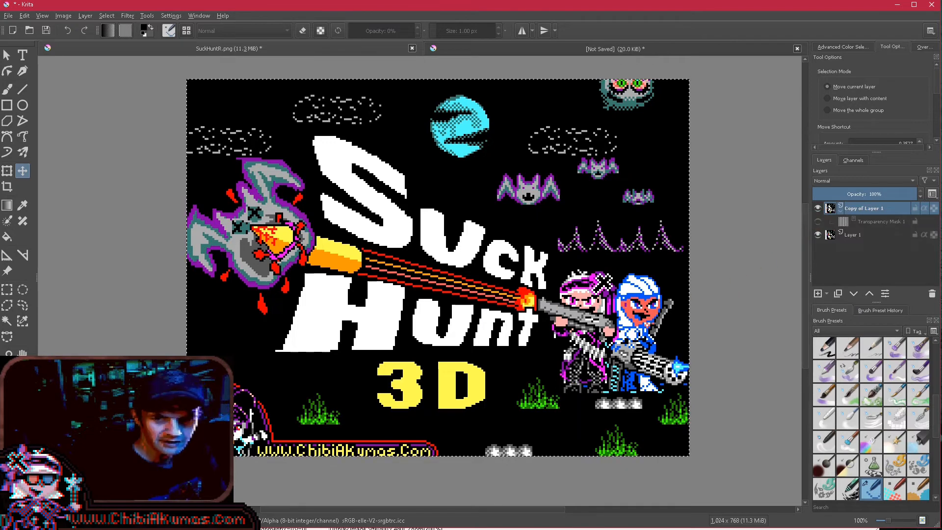
{"action": "key", "text": "F3"}
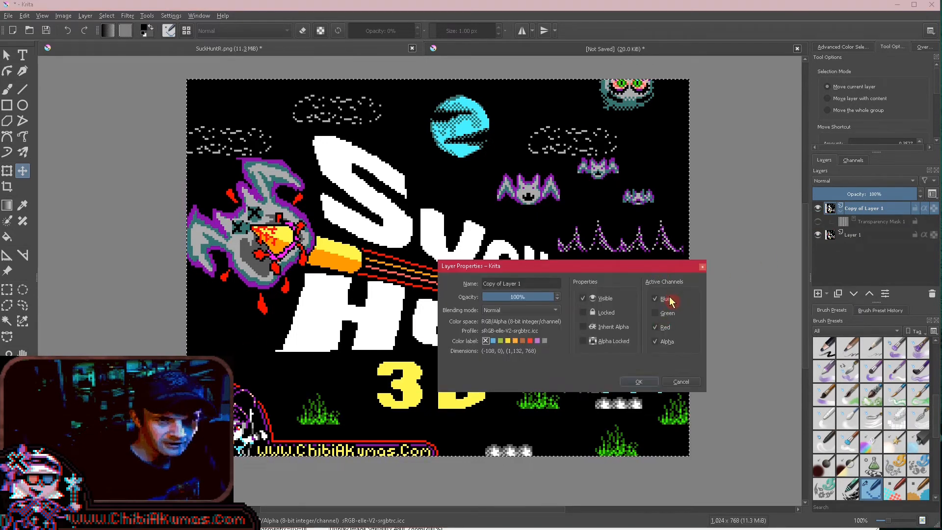
{"action": "left_click", "coordinate": [656, 299]}
{"action": "left_click", "coordinate": [639, 382]}
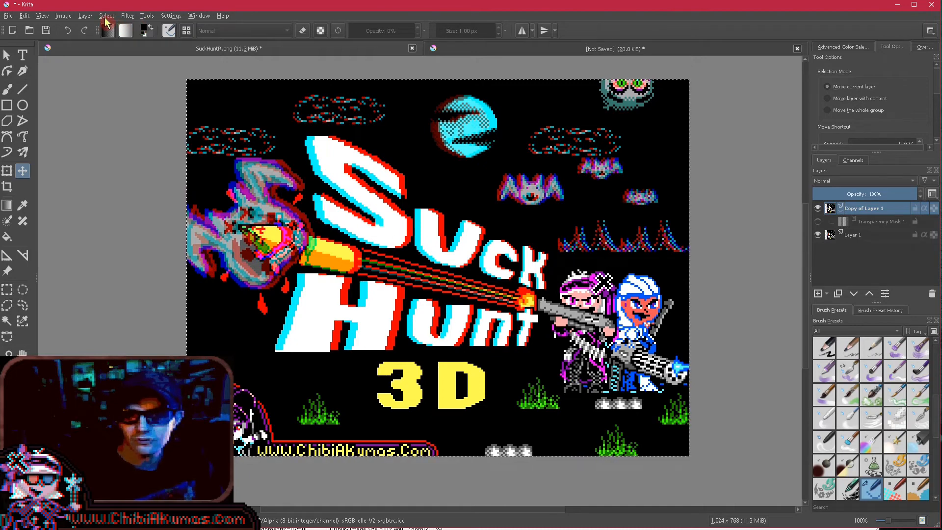
- Reduce the saturation of Copy of Layer 1 to -50 with an HSV/HSL adjustment
{"action": "left_click", "coordinate": [128, 16]}
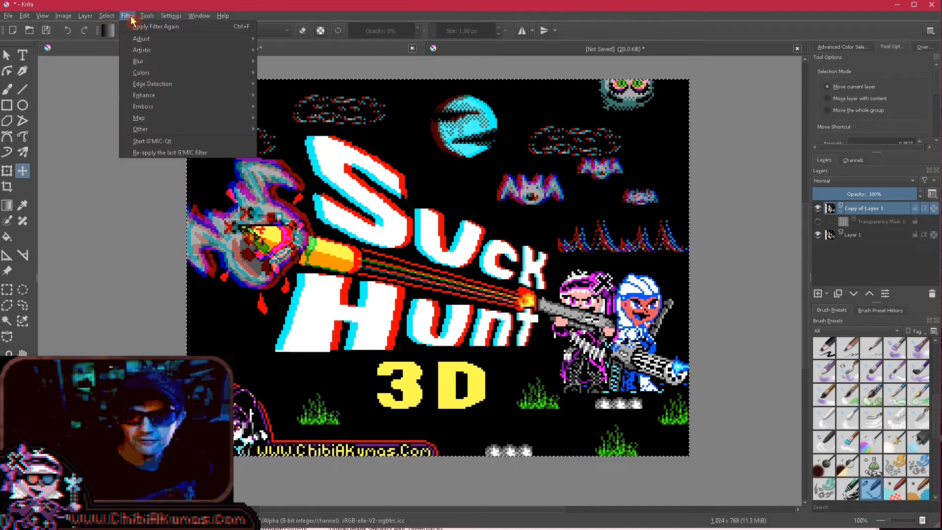
{"action": "mouse_move", "coordinate": [162, 40]}
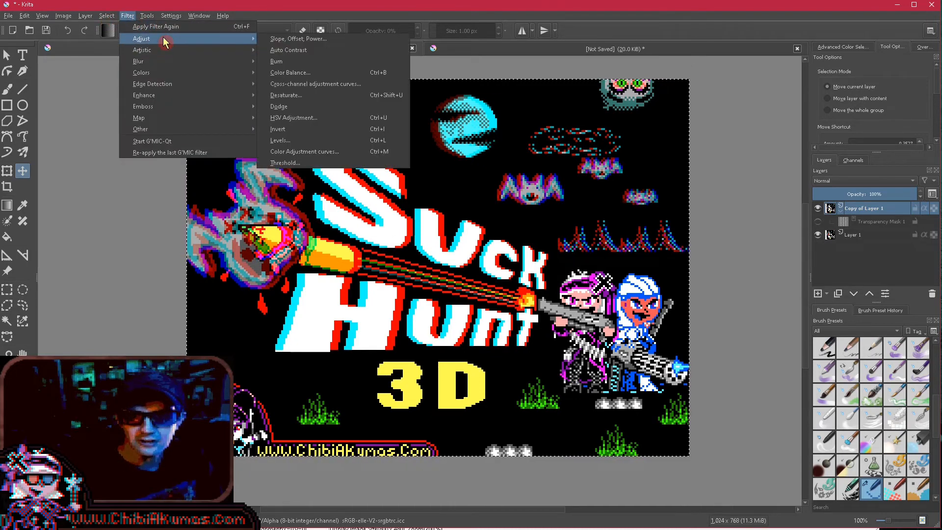
{"action": "left_click", "coordinate": [361, 119]}
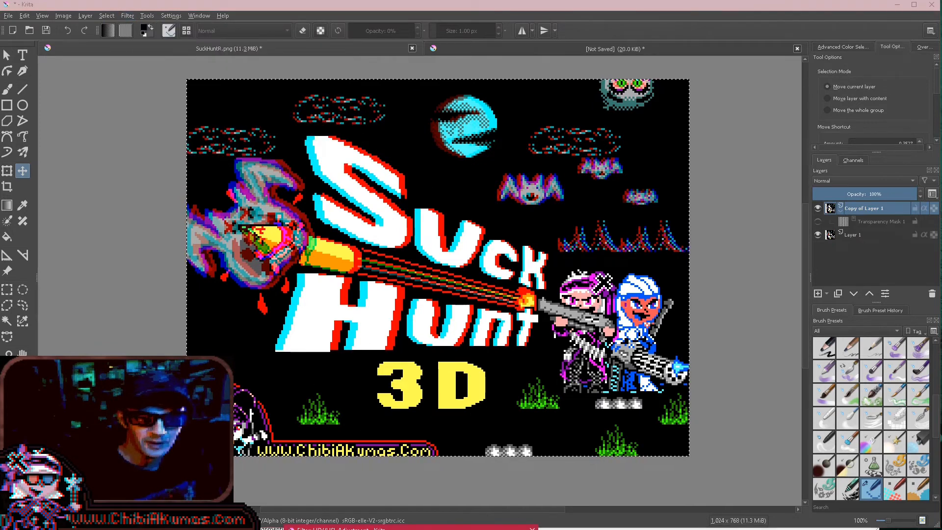
{"action": "double_click", "coordinate": [658, 215]}
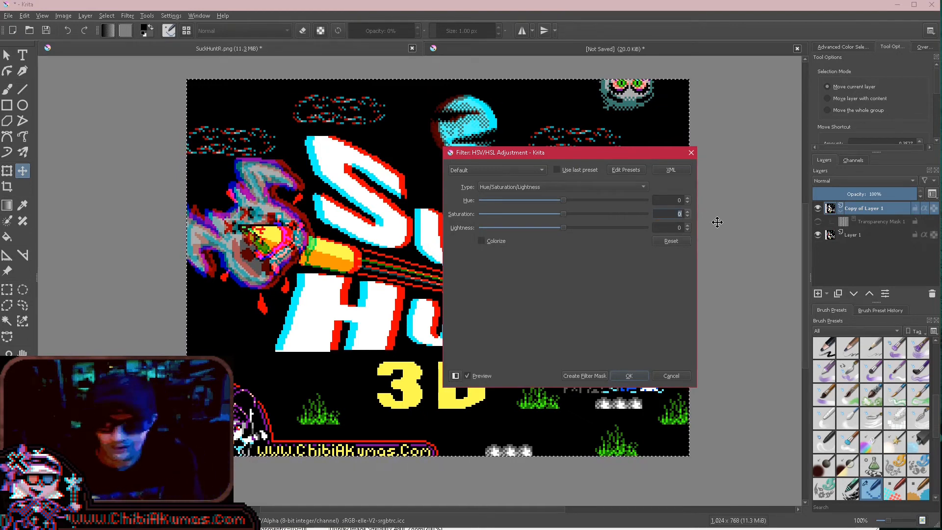
{"action": "type", "text": "-50"}
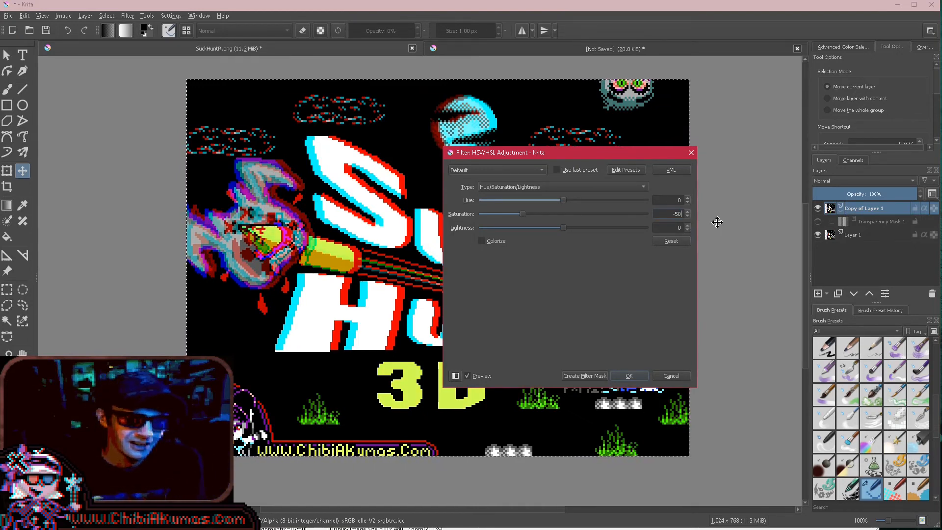
{"action": "key", "text": "Return"}
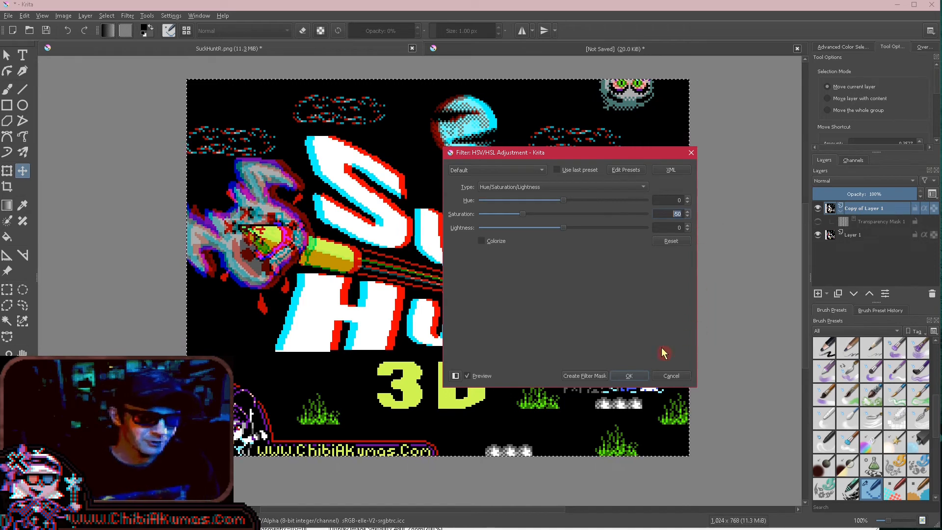
{"action": "left_click", "coordinate": [639, 376]}
- Apply an HSV/HSL adjustment with saturation -50 to Layer 1
{"action": "left_click", "coordinate": [860, 235]}
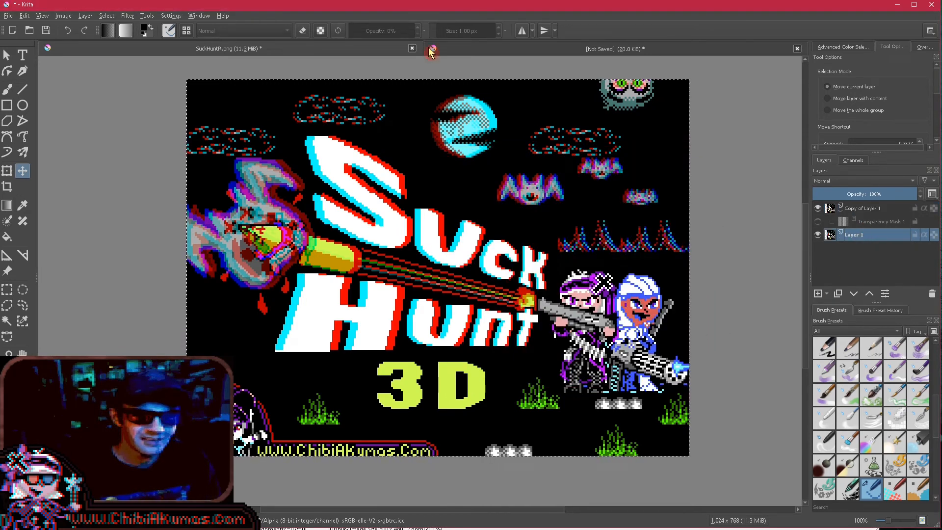
{"action": "left_click", "coordinate": [128, 16]}
{"action": "mouse_move", "coordinate": [155, 51]}
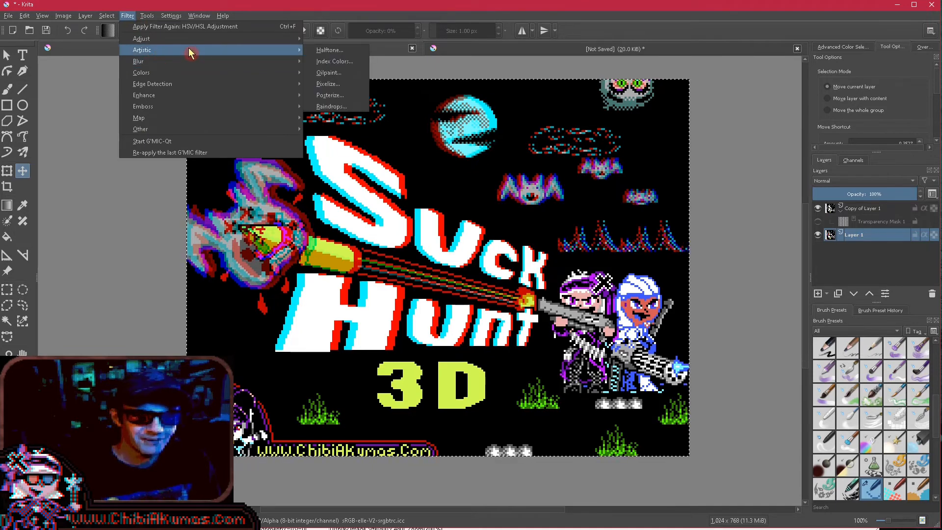
{"action": "mouse_move", "coordinate": [216, 39]}
{"action": "left_click", "coordinate": [380, 121]}
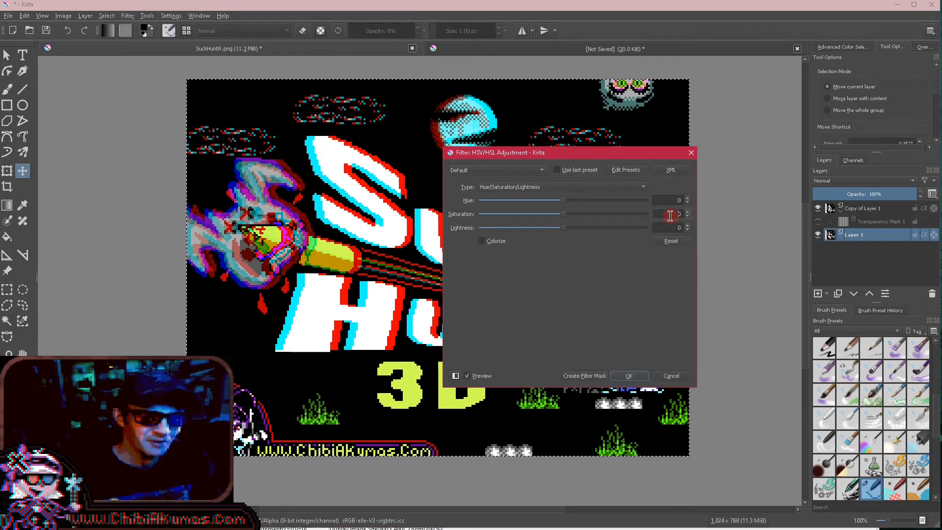
{"action": "left_click_drag", "start_coordinate": [669, 215], "coordinate": [722, 223]}
{"action": "type", "text": "-50"}
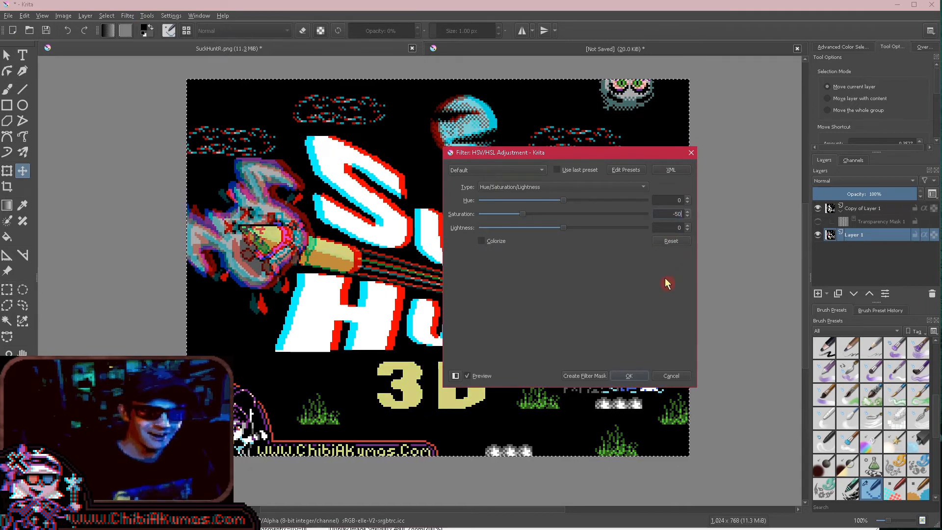
{"action": "left_click", "coordinate": [631, 379]}
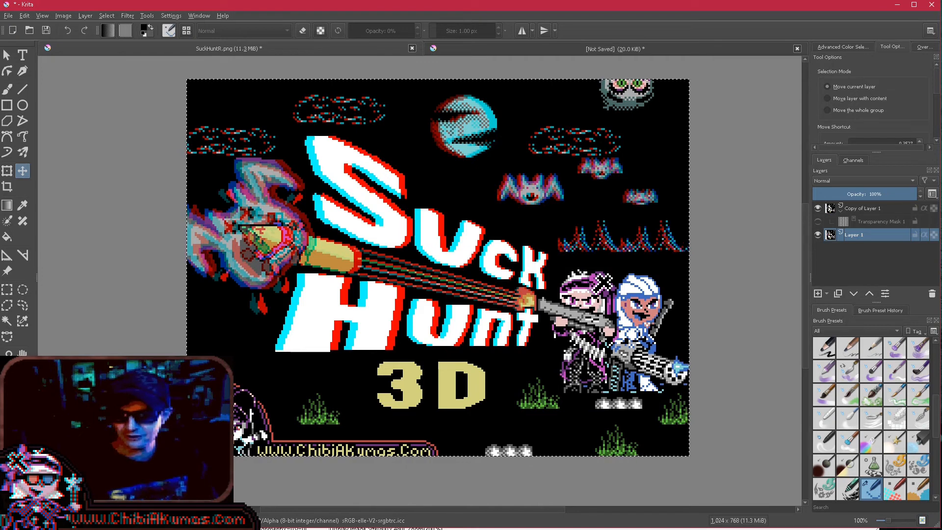
- Switch to StereoPhoto Maker to view the HNI_0024.MPO stereo pair and minimise its window
{"action": "key", "text": "alt+Tab"}
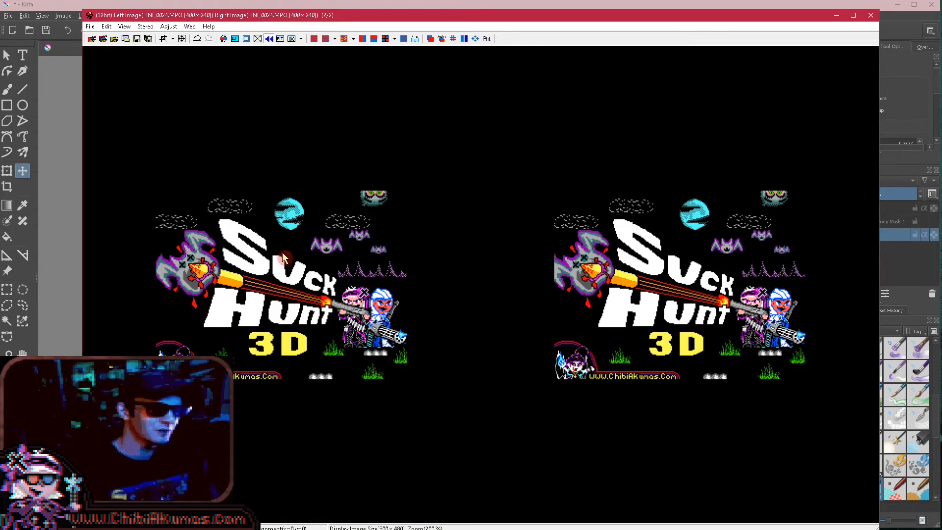
{"action": "left_click", "coordinate": [837, 12]}
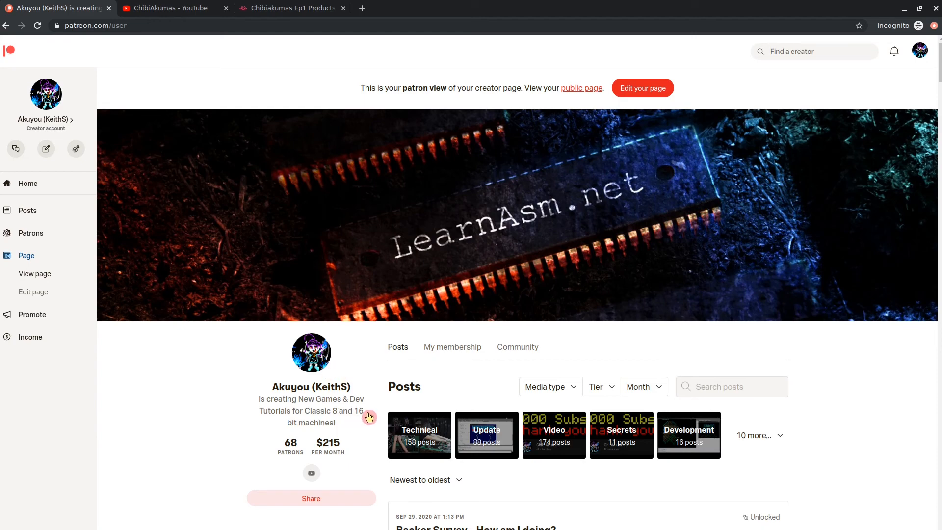
- Look through the posts on the Patreon creator page and the products in the ChibiAkumas Teespring store
{"action": "scroll", "coordinate": [856, 473], "scroll_direction": "down", "scroll_amount": 10}
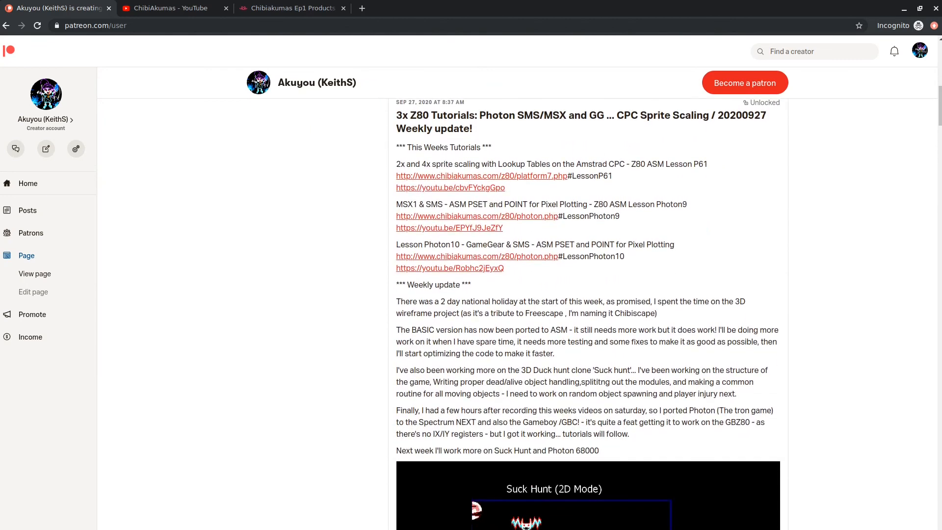
{"action": "scroll", "coordinate": [548, 410], "scroll_direction": "down", "scroll_amount": 6}
{"action": "scroll", "coordinate": [647, 429], "scroll_direction": "up", "scroll_amount": 5}
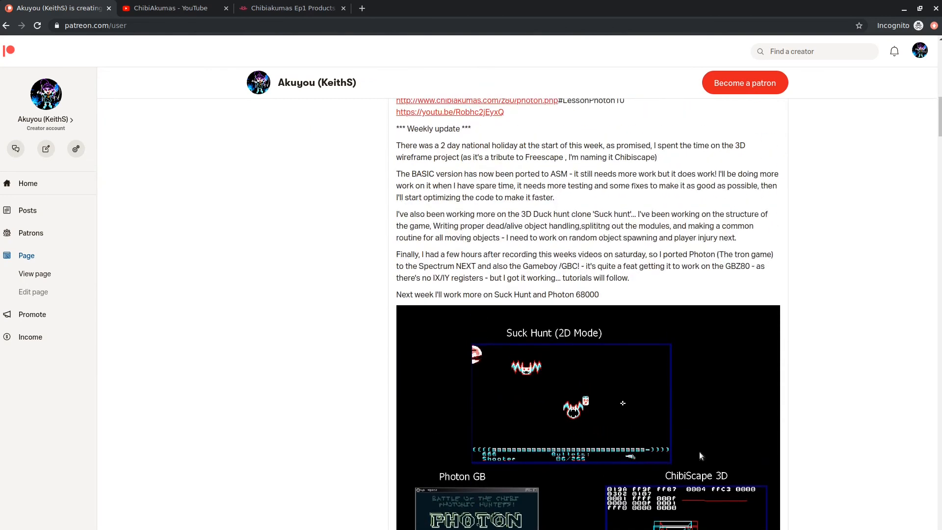
{"action": "scroll", "coordinate": [651, 234], "scroll_direction": "up", "scroll_amount": 8}
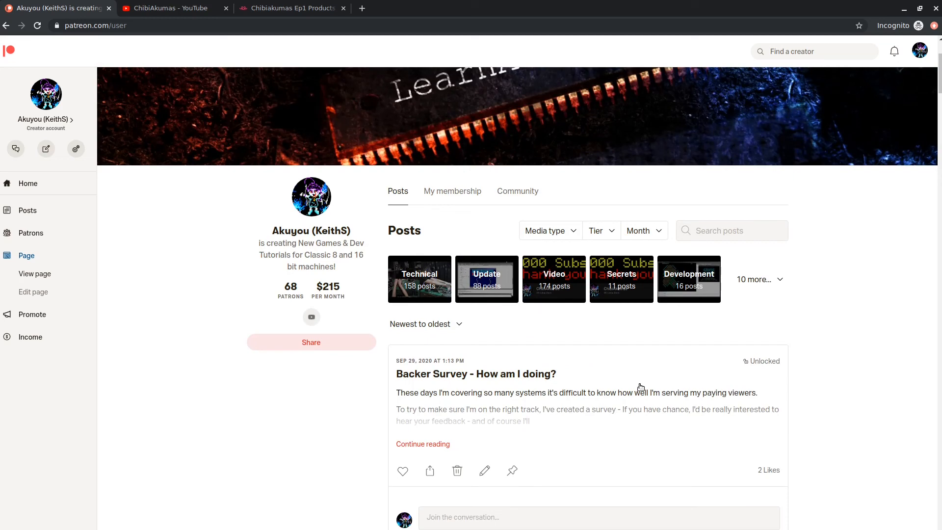
{"action": "left_click", "coordinate": [581, 362]}
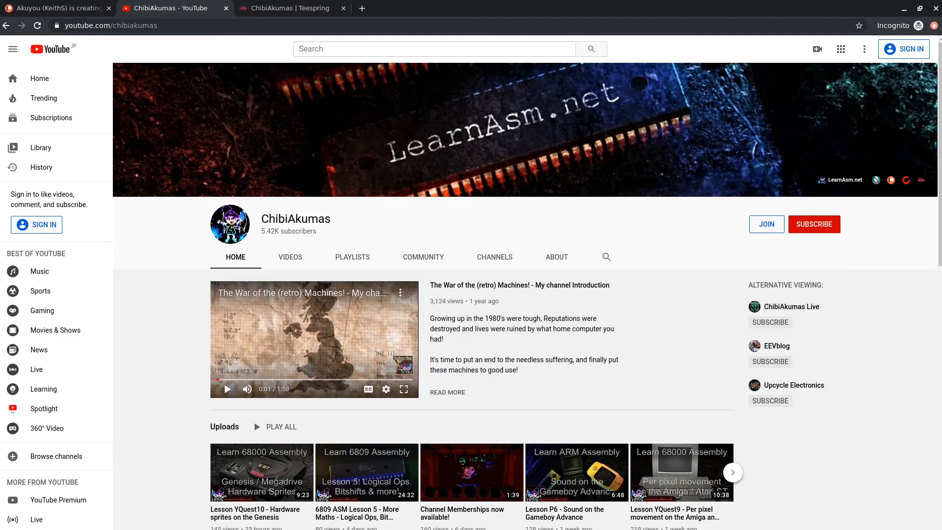
{"action": "key", "text": "ctrl+Tab"}
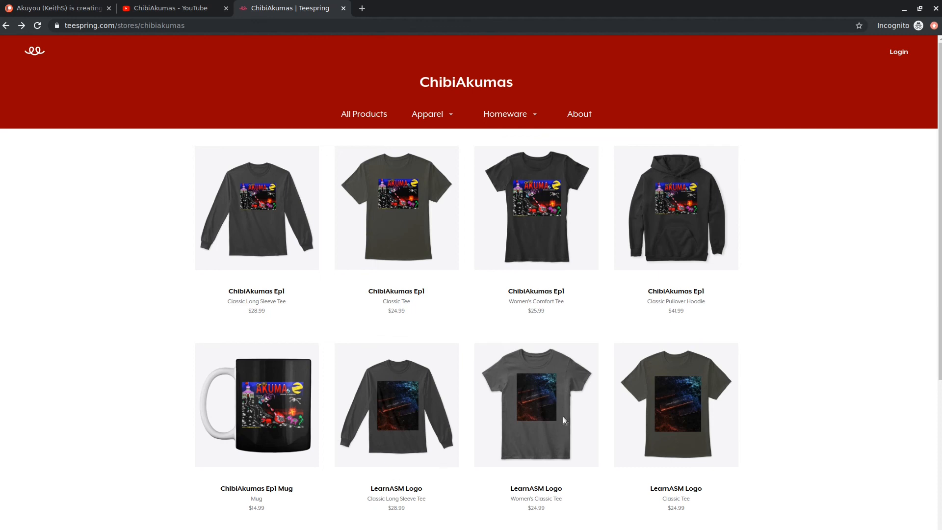
{"action": "scroll", "coordinate": [563, 417], "scroll_direction": "down", "scroll_amount": 3}
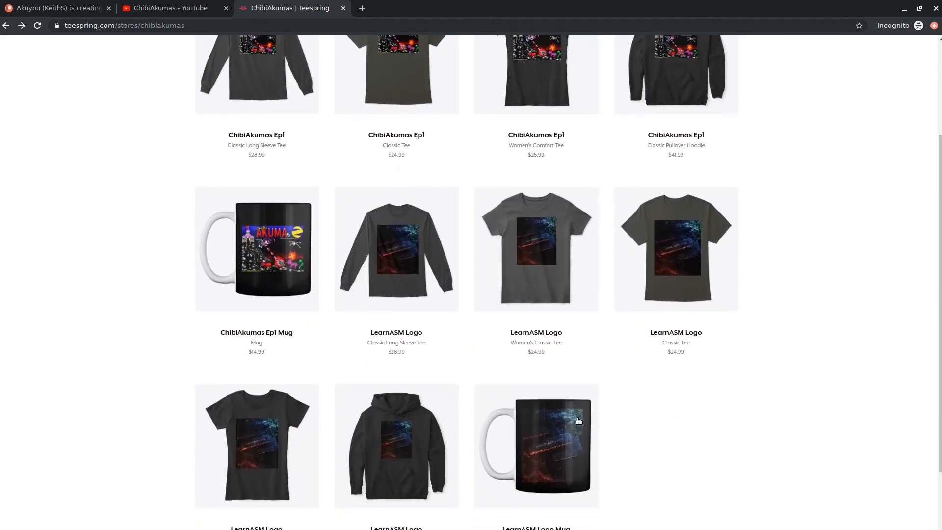